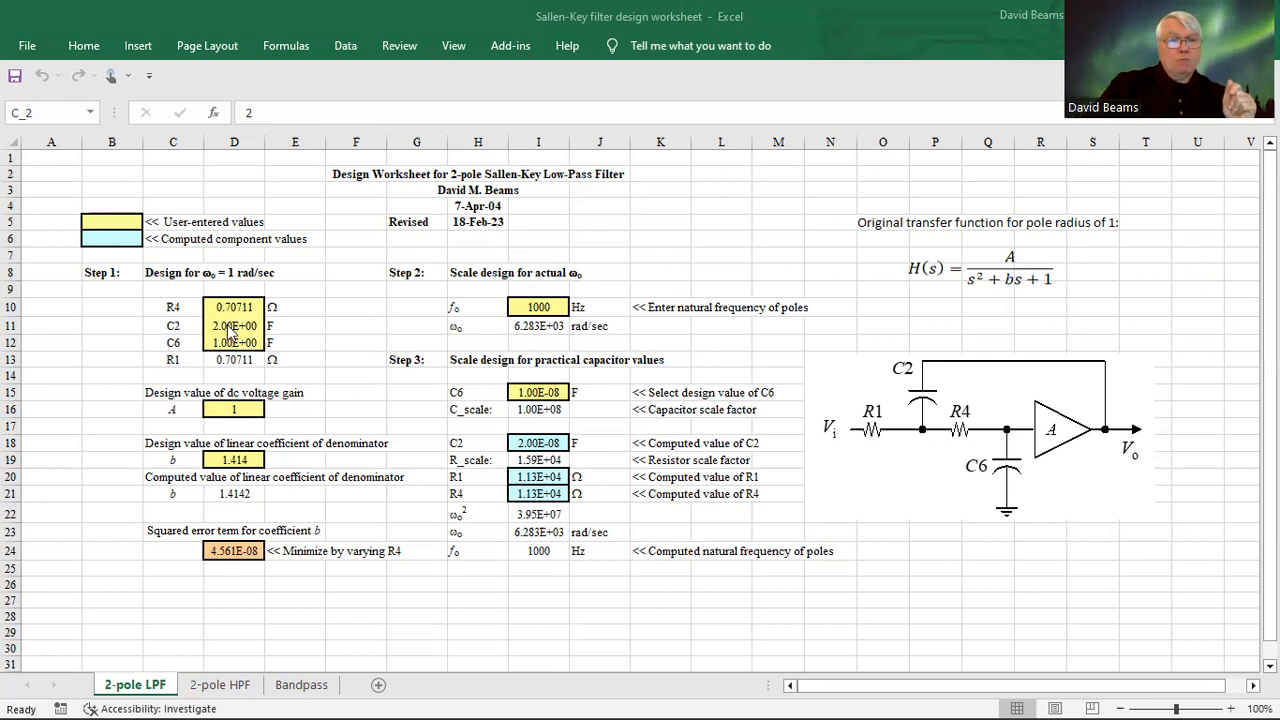
Set the normalized C2 to 2.2 F and the design value of linear coefficient b to 1.8478.
left_click(230, 331)
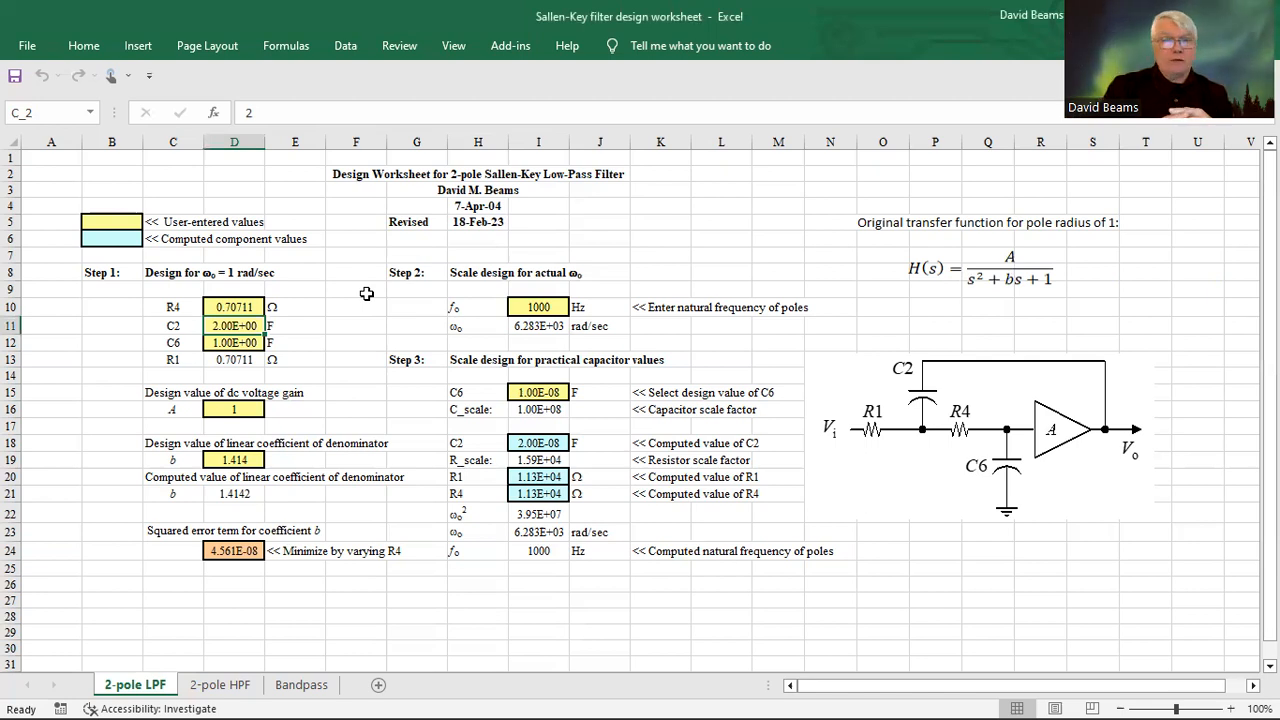
type("2.2")
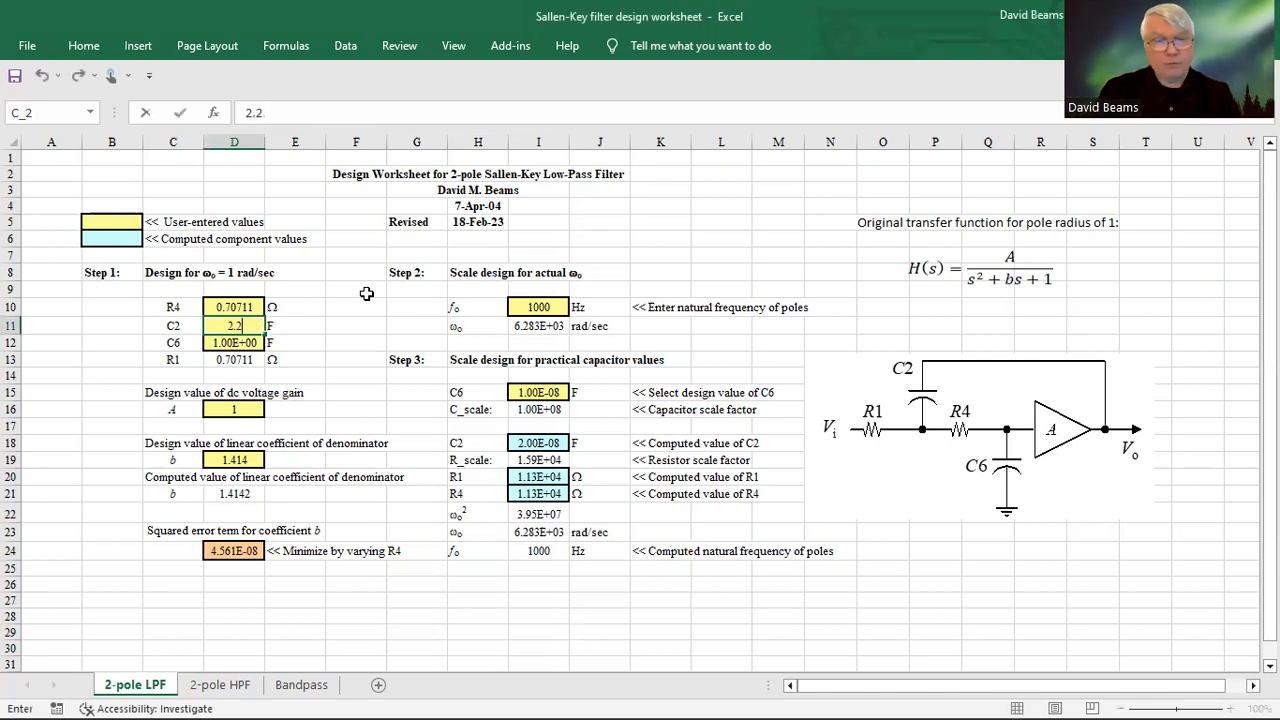
key("Return")
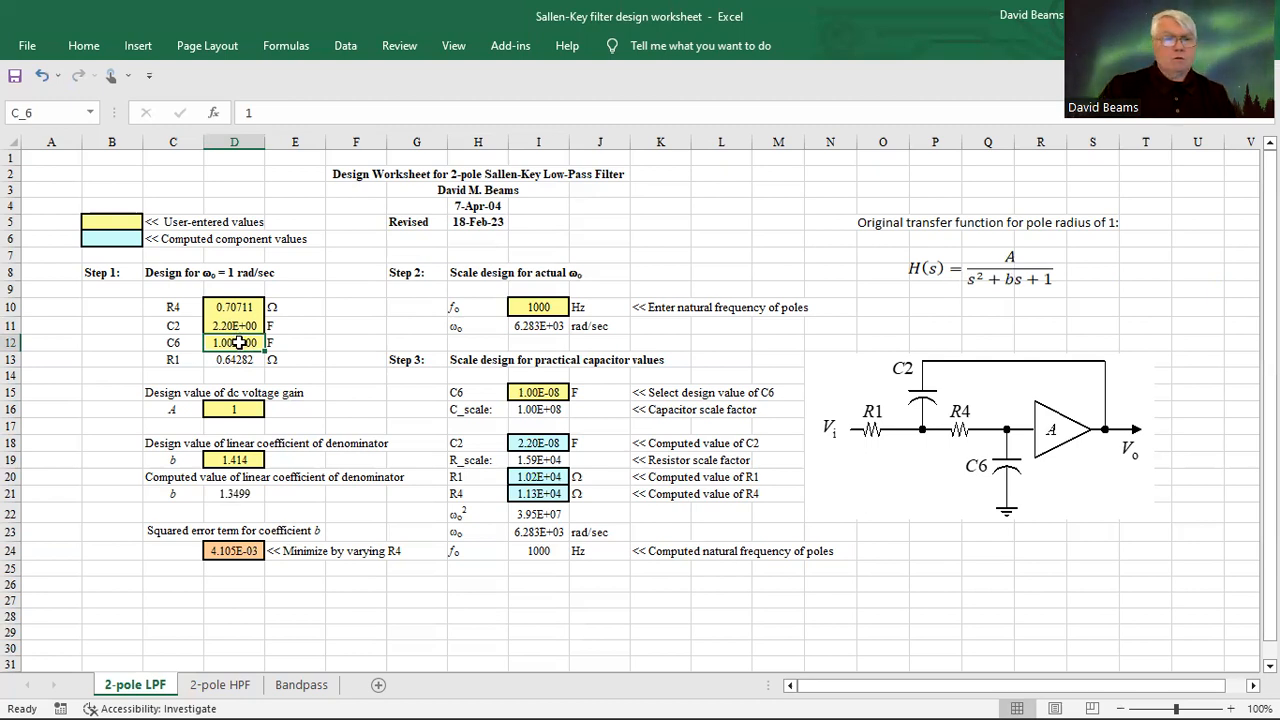
left_click(234, 459)
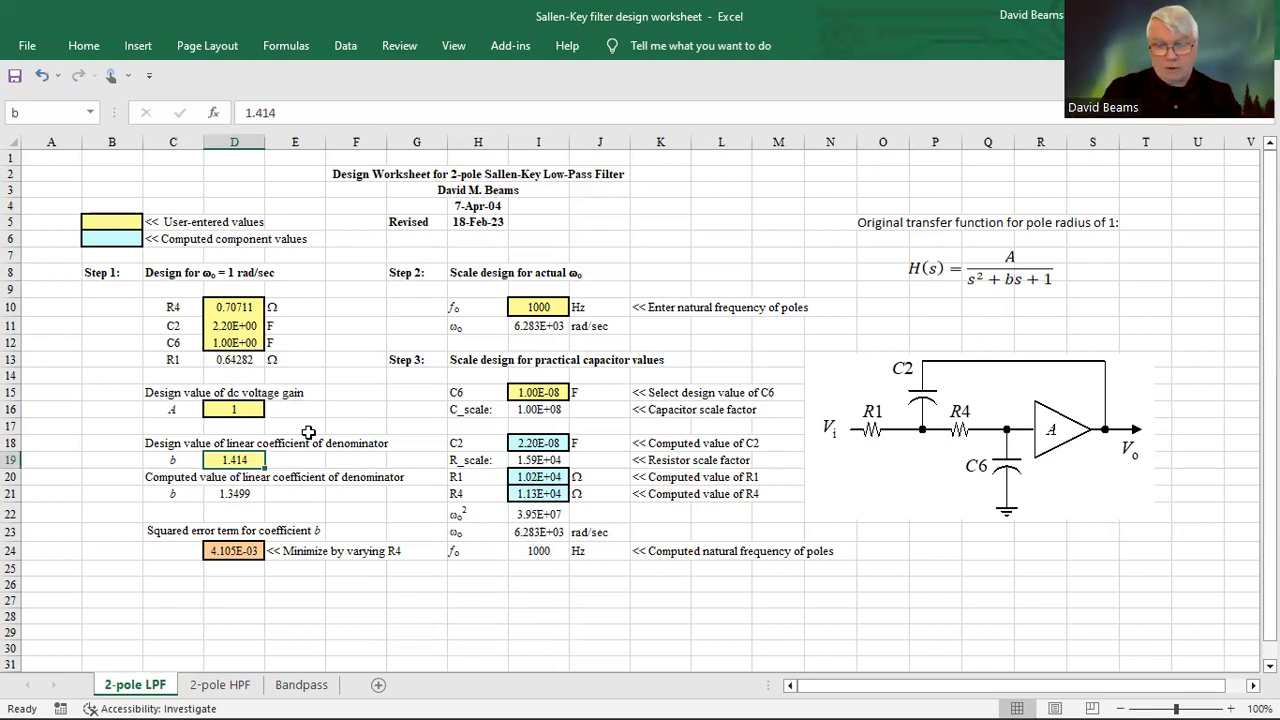
type("1.8478")
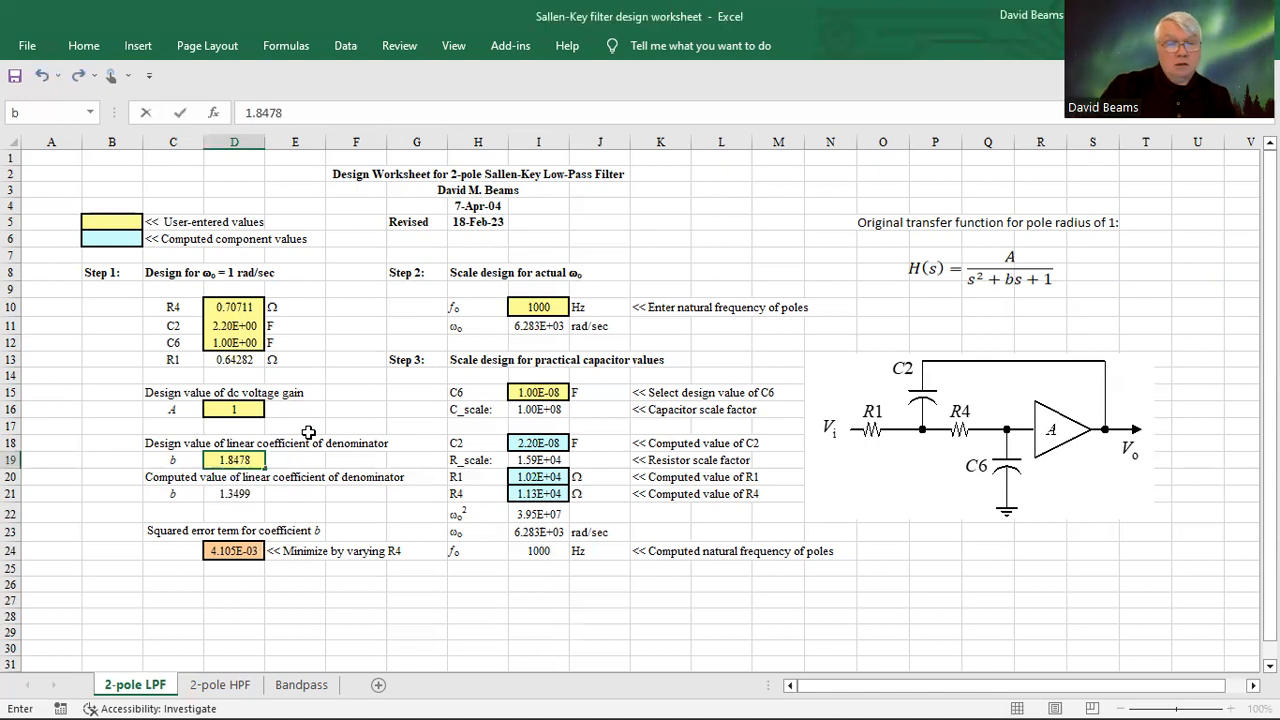
left_click(296, 511)
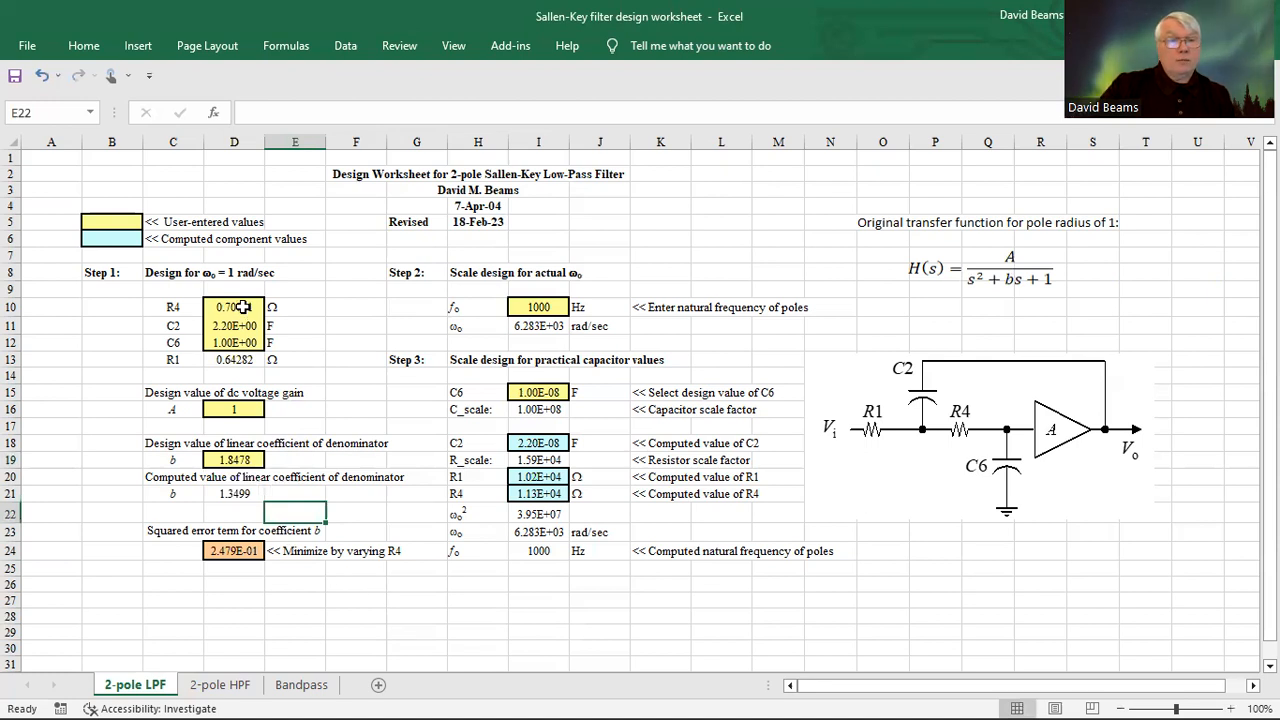
Run Solver to minimize the squared error term for coefficient b by varying R4, and keep the solution.
left_click(245, 495)
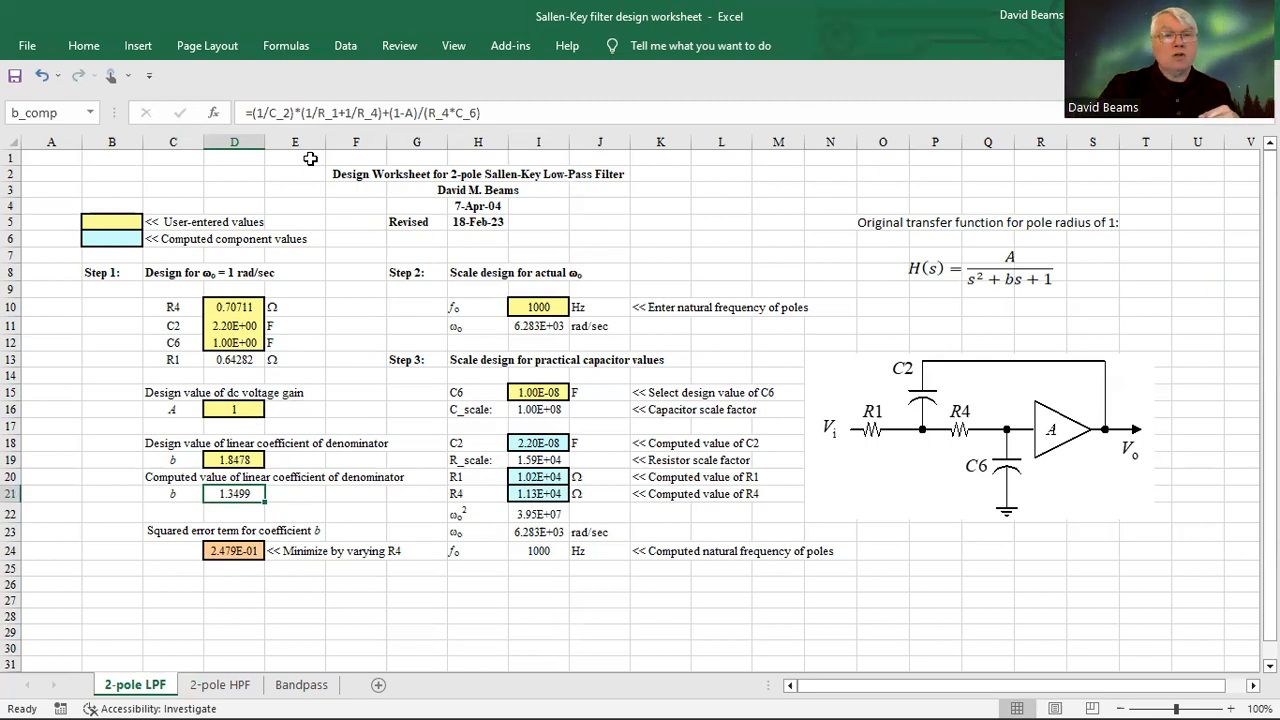
left_click(343, 45)
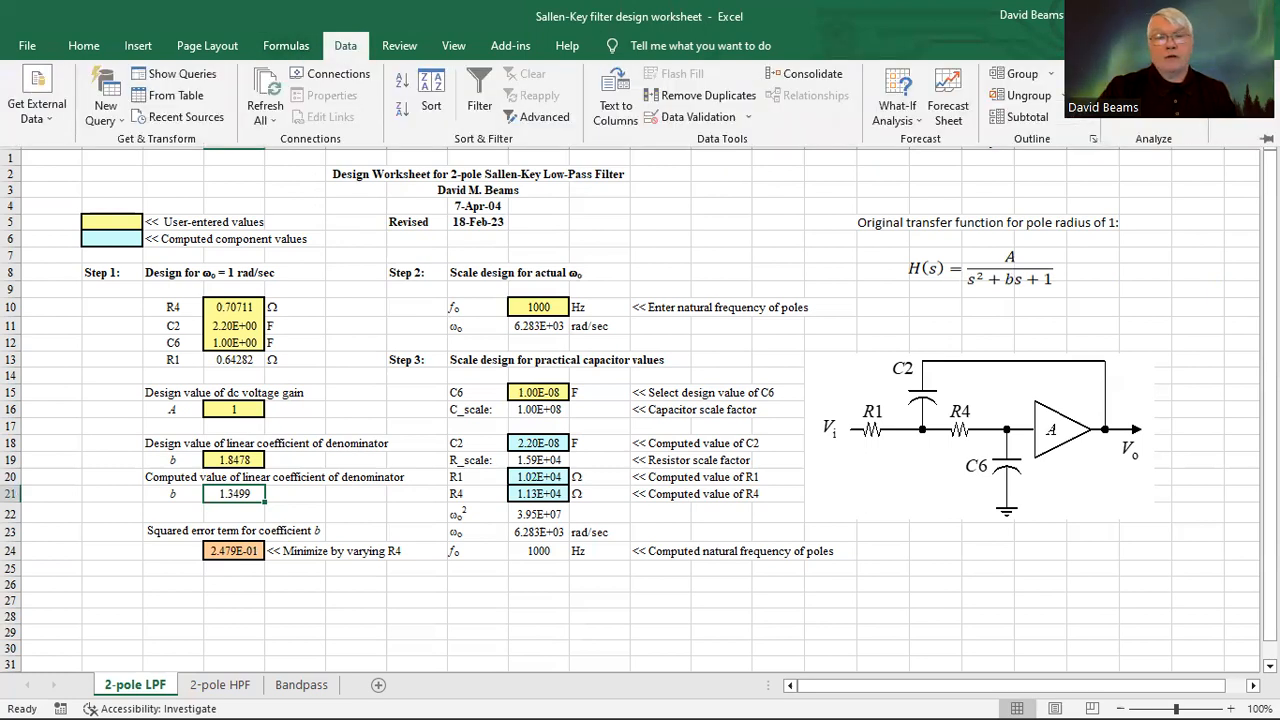
left_click(1140, 74)
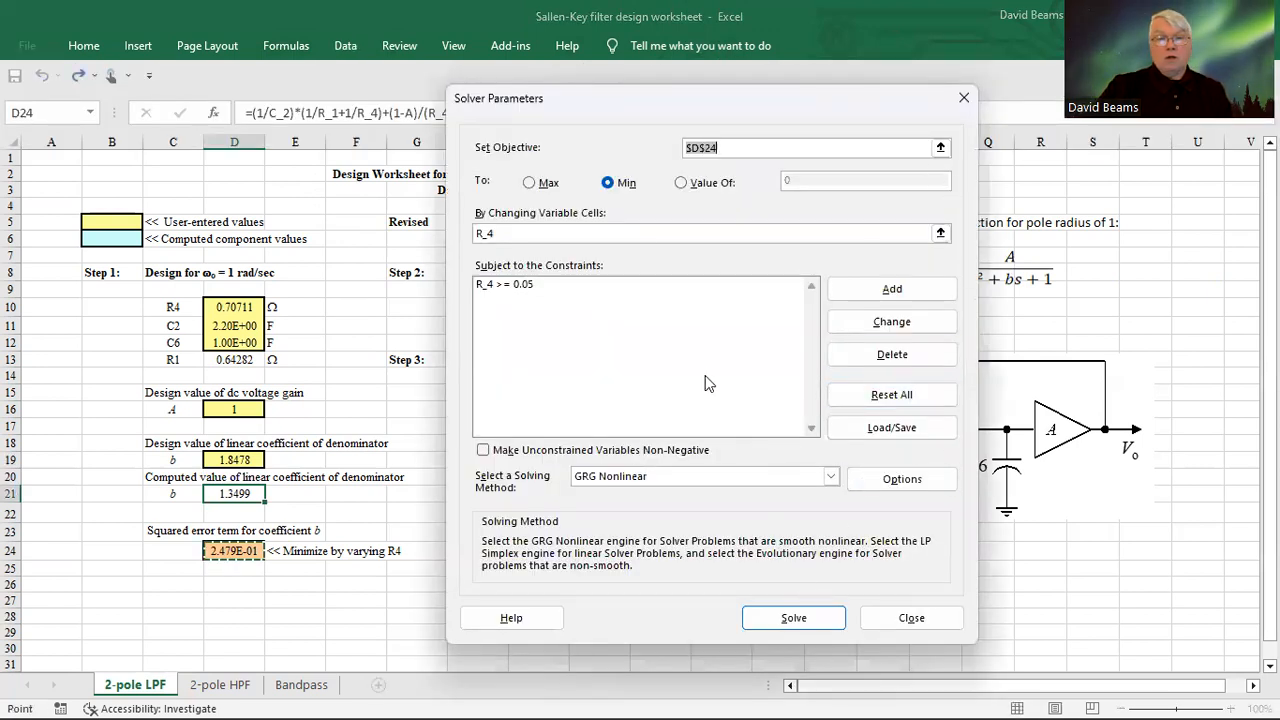
left_click(795, 621)
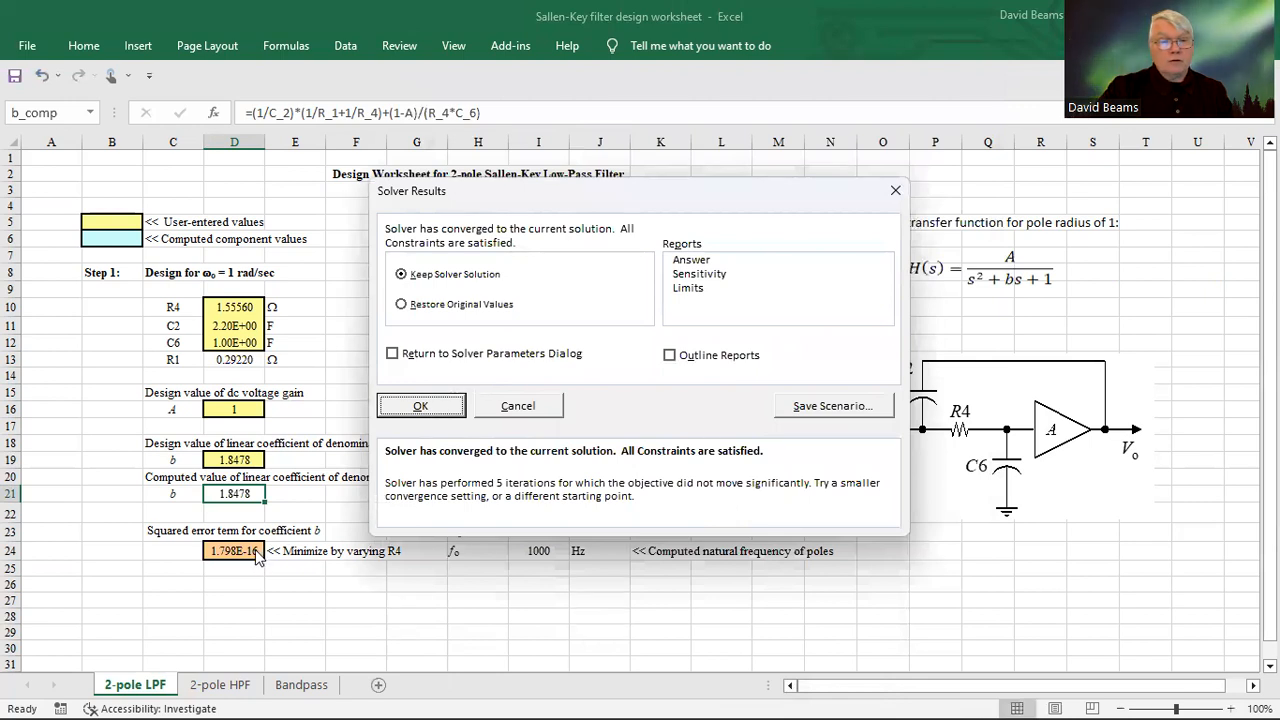
left_click(432, 412)
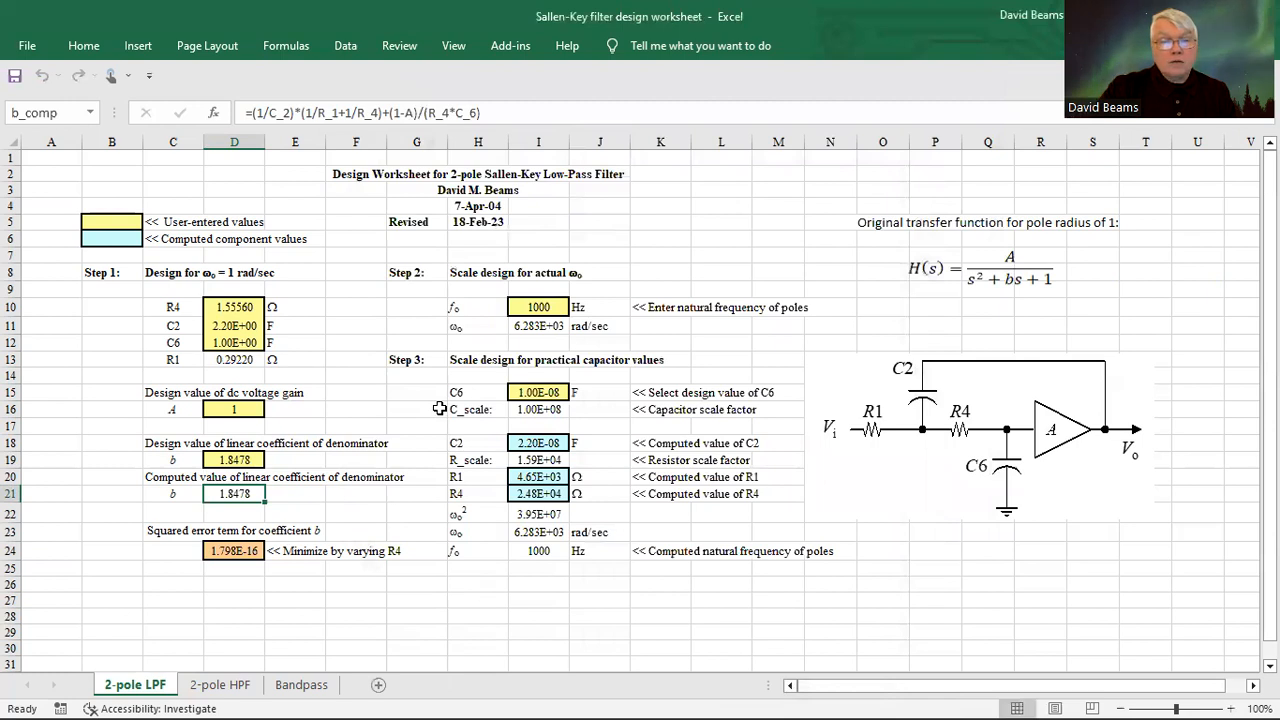
Set the natural frequency of the poles to 2500 Hz in the Step 2 scaling section.
left_click(556, 308)
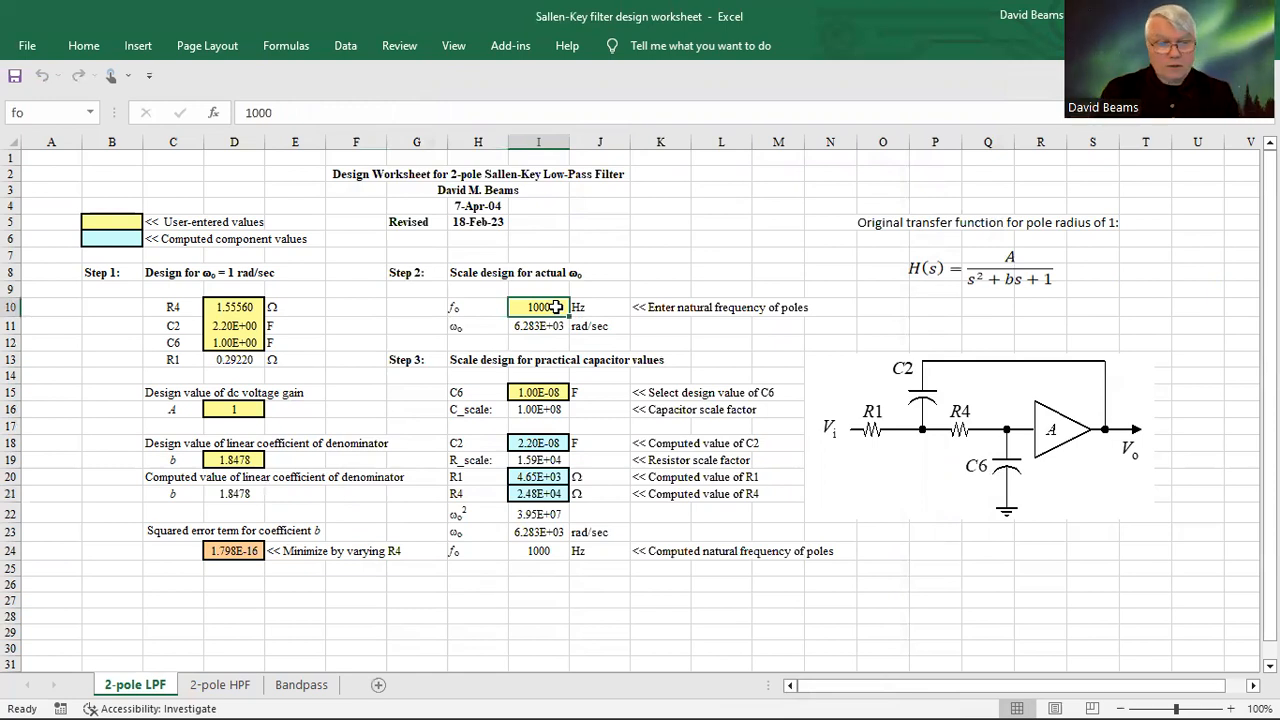
type("2500")
key("Return")
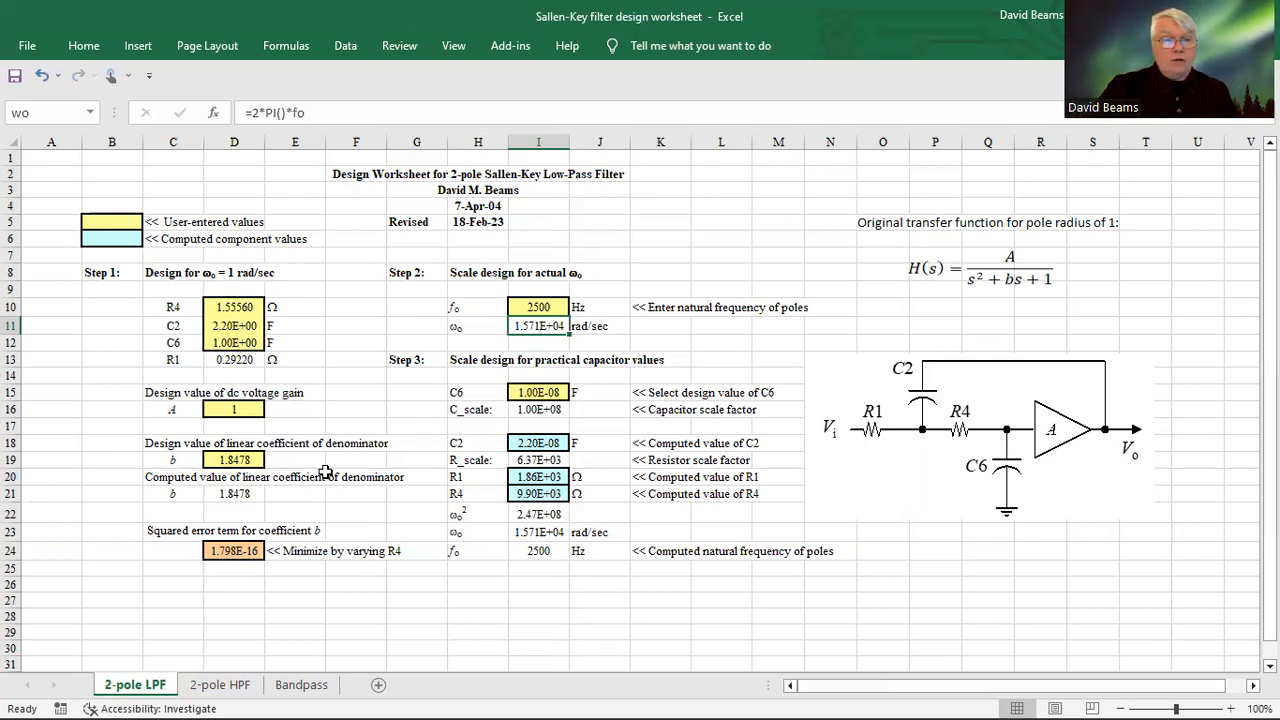
Set the design value of the denominator's linear coefficient b to 0.7654 for the second filter section.
left_click(245, 461)
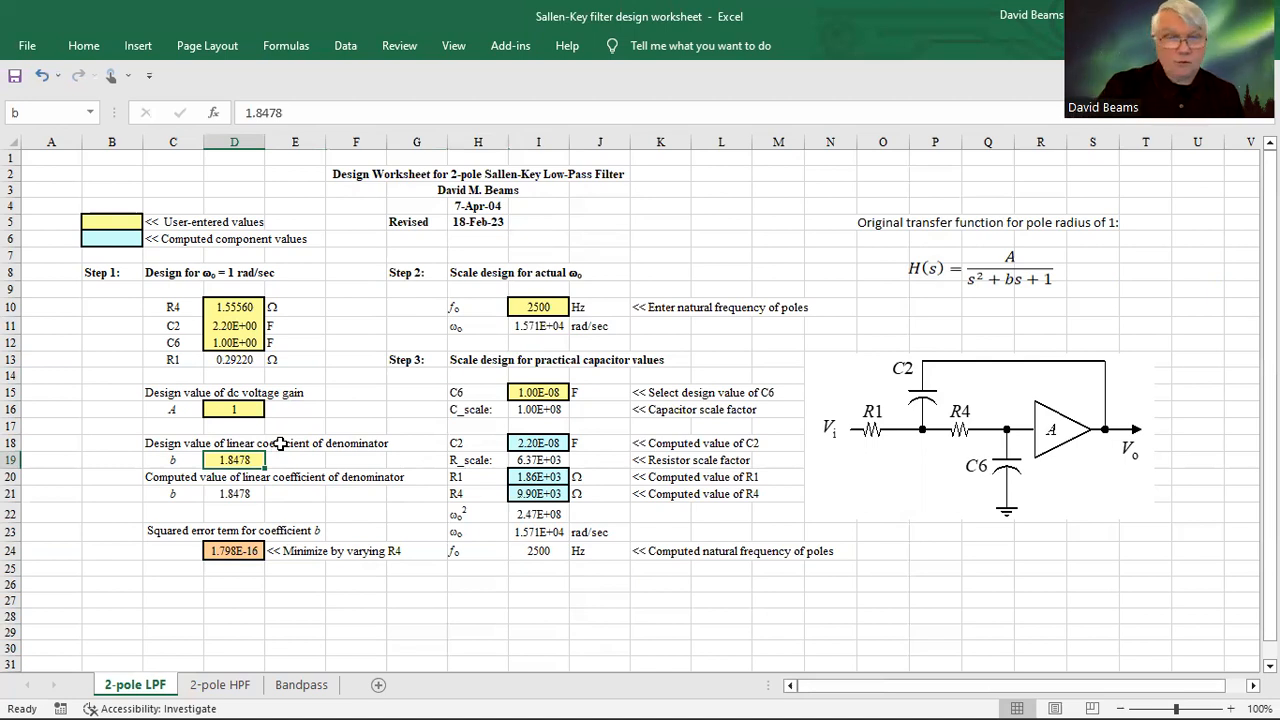
type("0.7654")
key("Return")
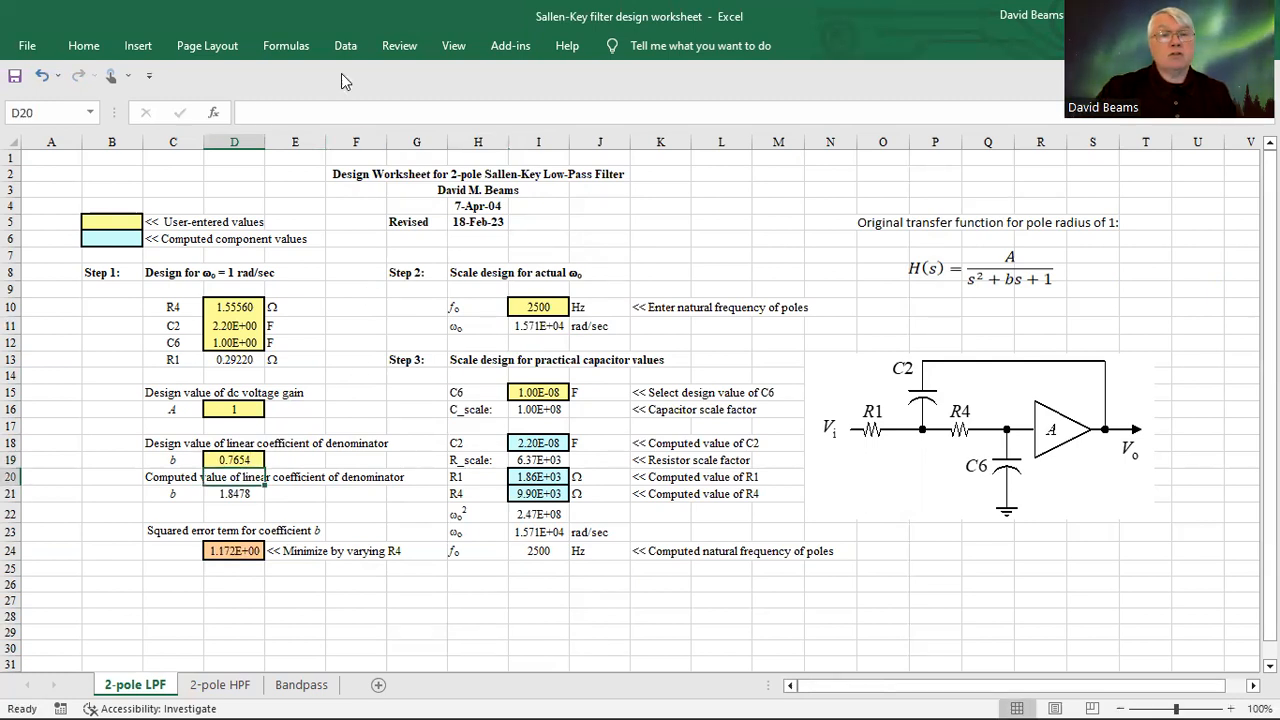
Try to minimize the squared error for the second section's b with Solver, varying R4 while C2 is 2.2 F.
left_click(345, 45)
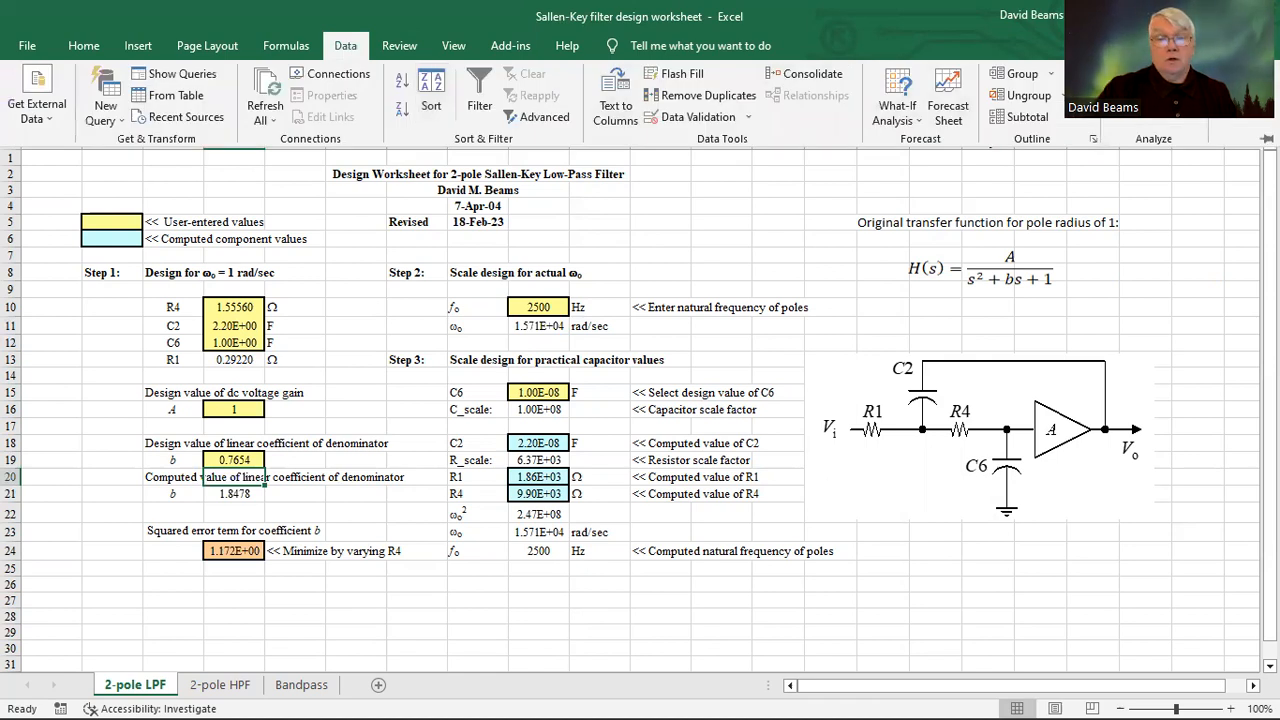
left_click(1122, 95)
left_click(807, 625)
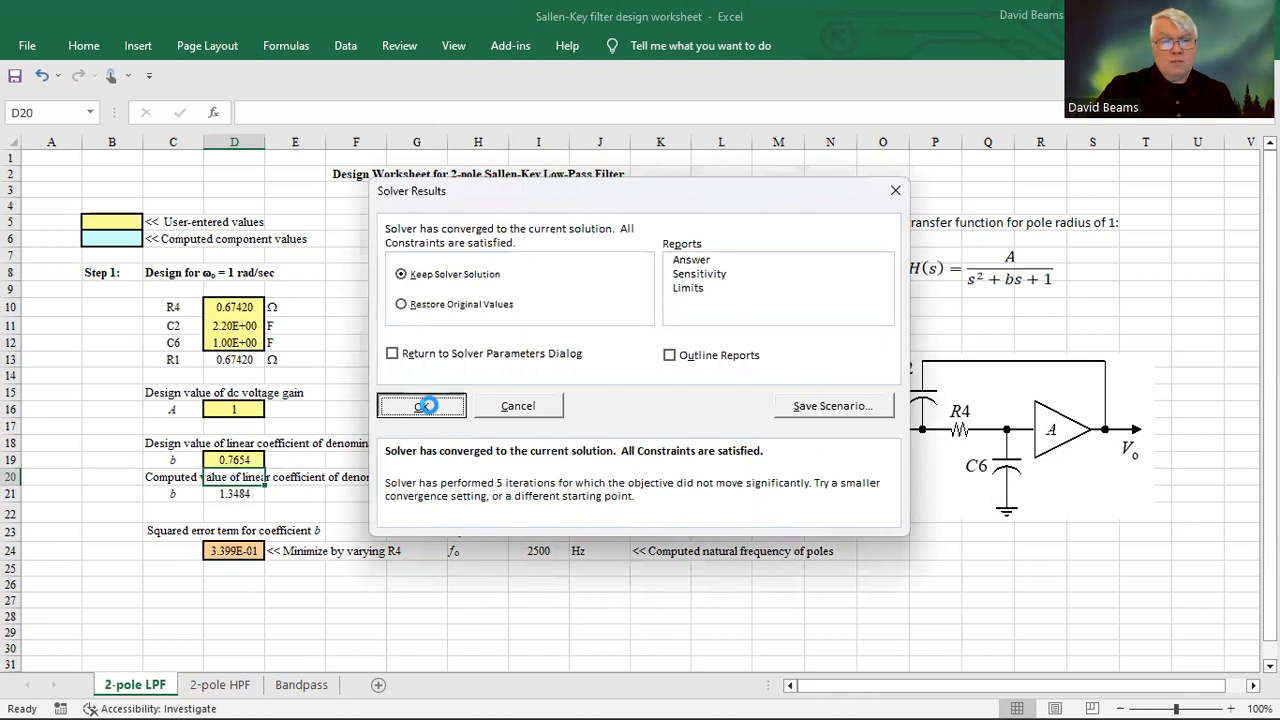
left_click(422, 404)
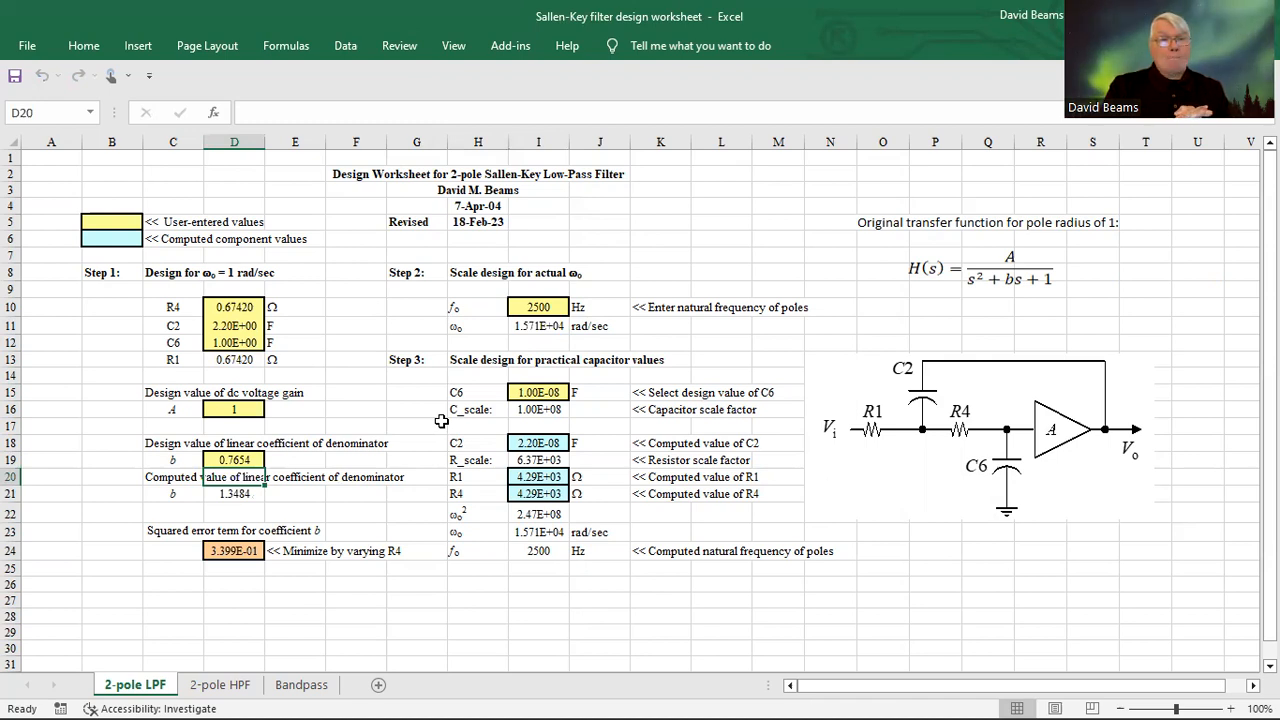
Set the normalized C2 to 4.7 F and rerun Solver to try minimizing the squared error by varying R4.
left_click(238, 328)
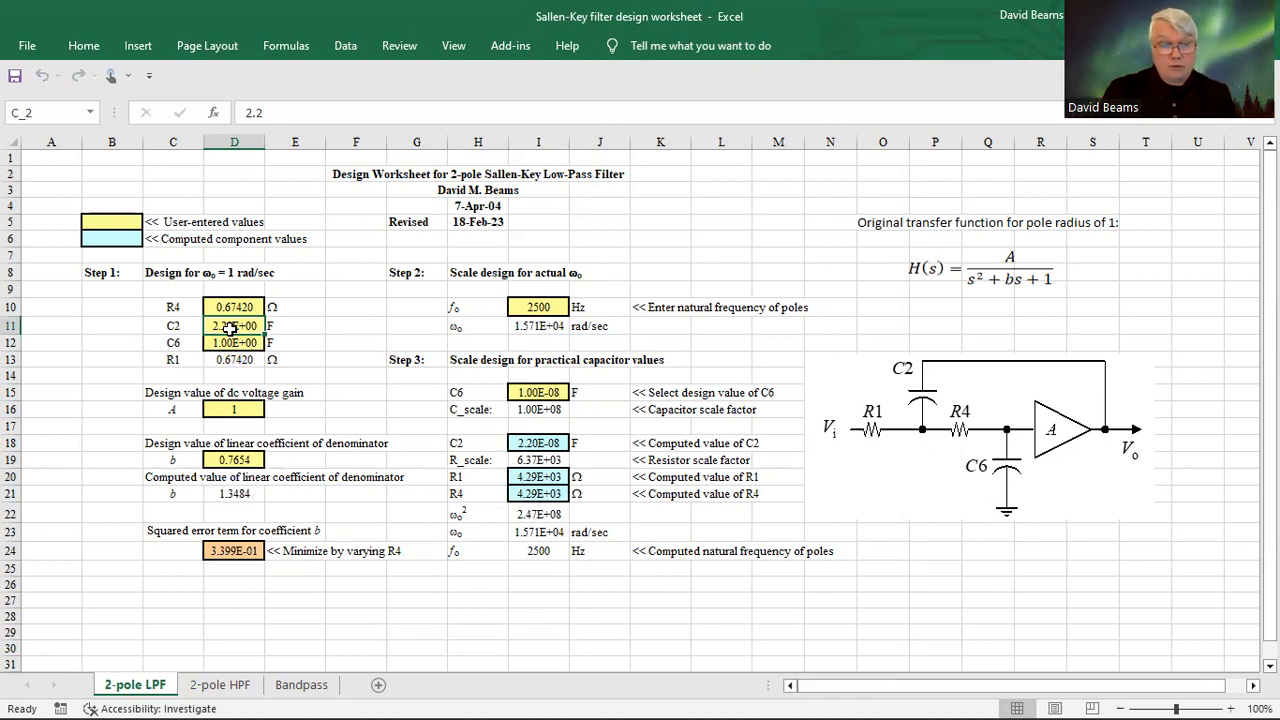
type("4.7")
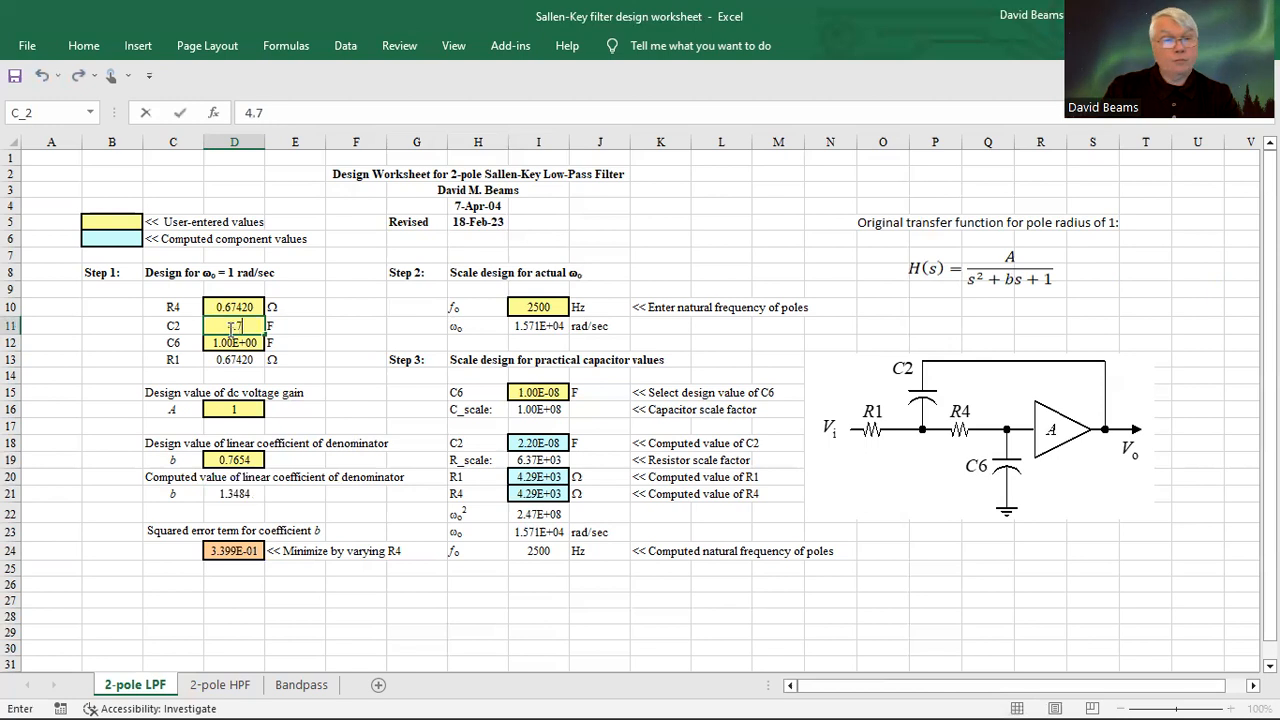
key("Return")
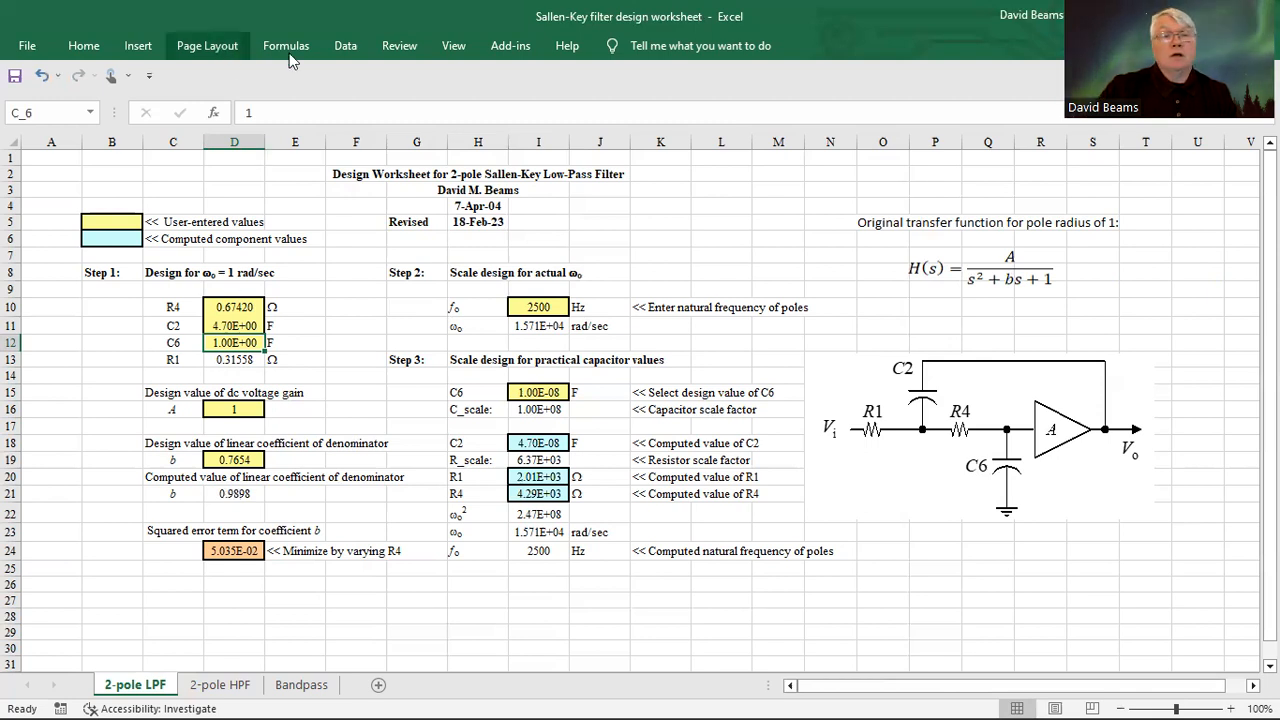
left_click(343, 47)
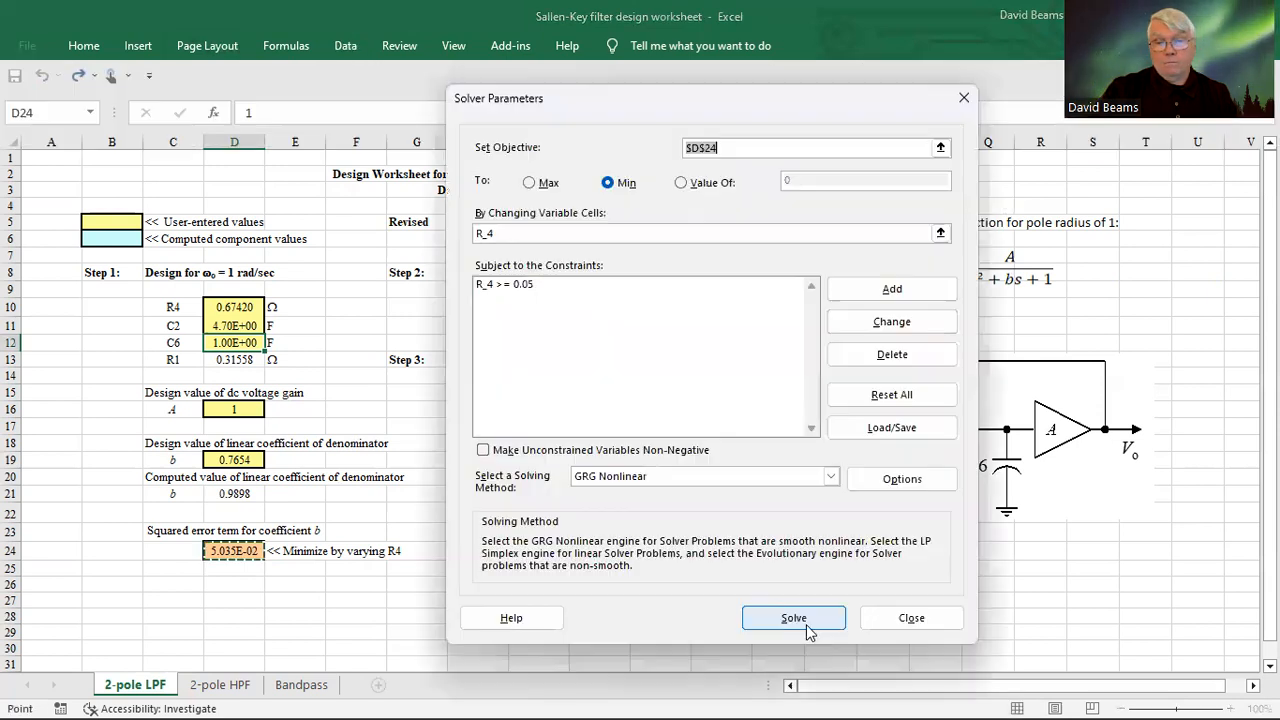
left_click(804, 625)
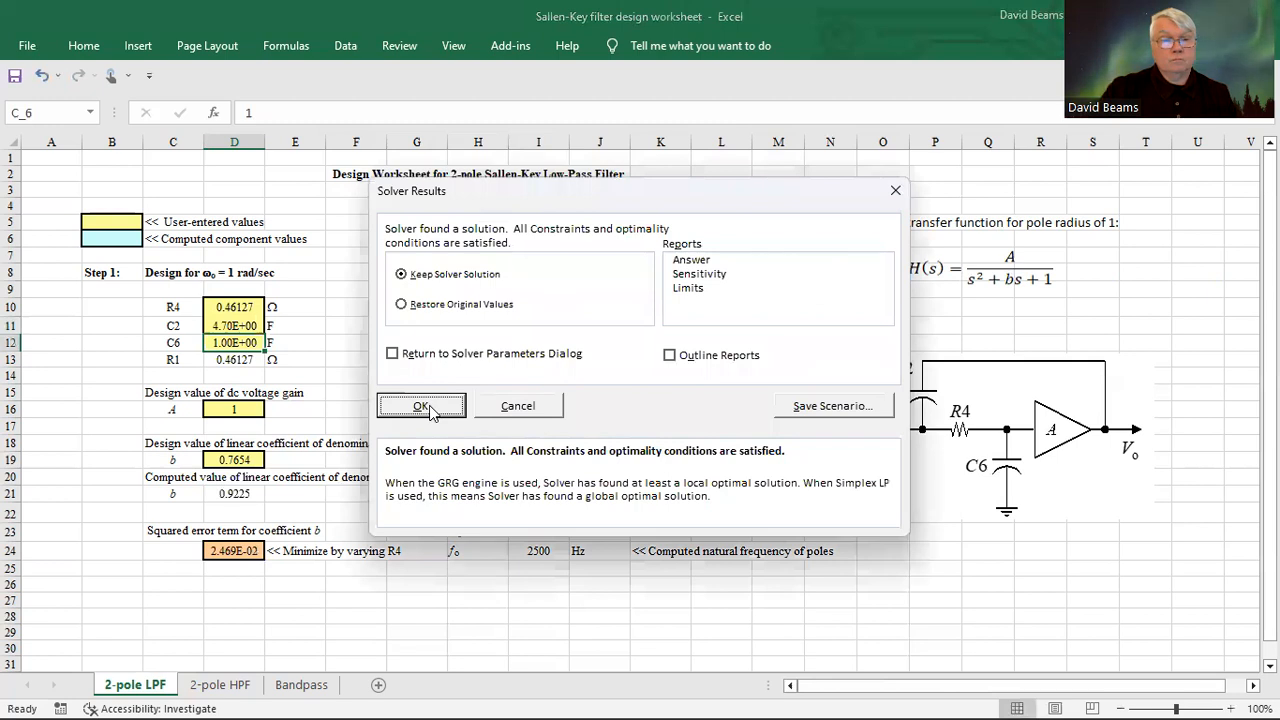
left_click(428, 406)
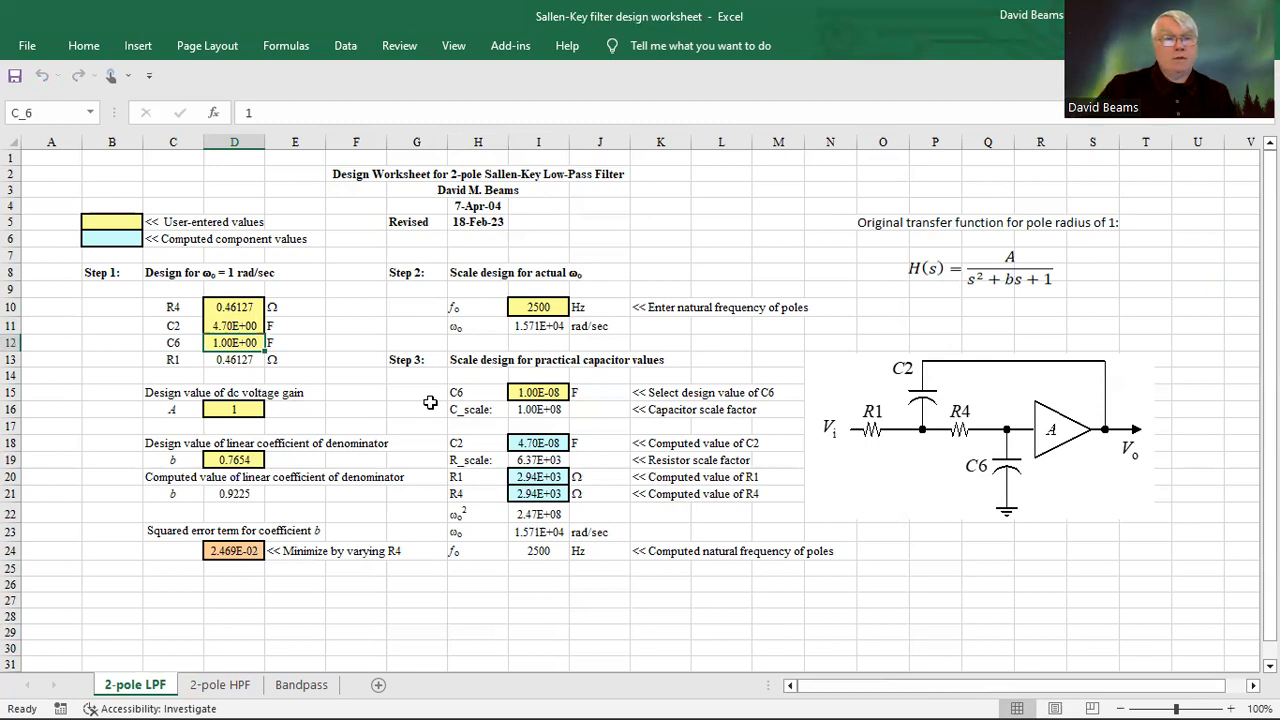
Set the normalized C2 to 10 F, rerun Solver to minimize the squared error by varying R4, and keep the solution.
left_click(229, 327)
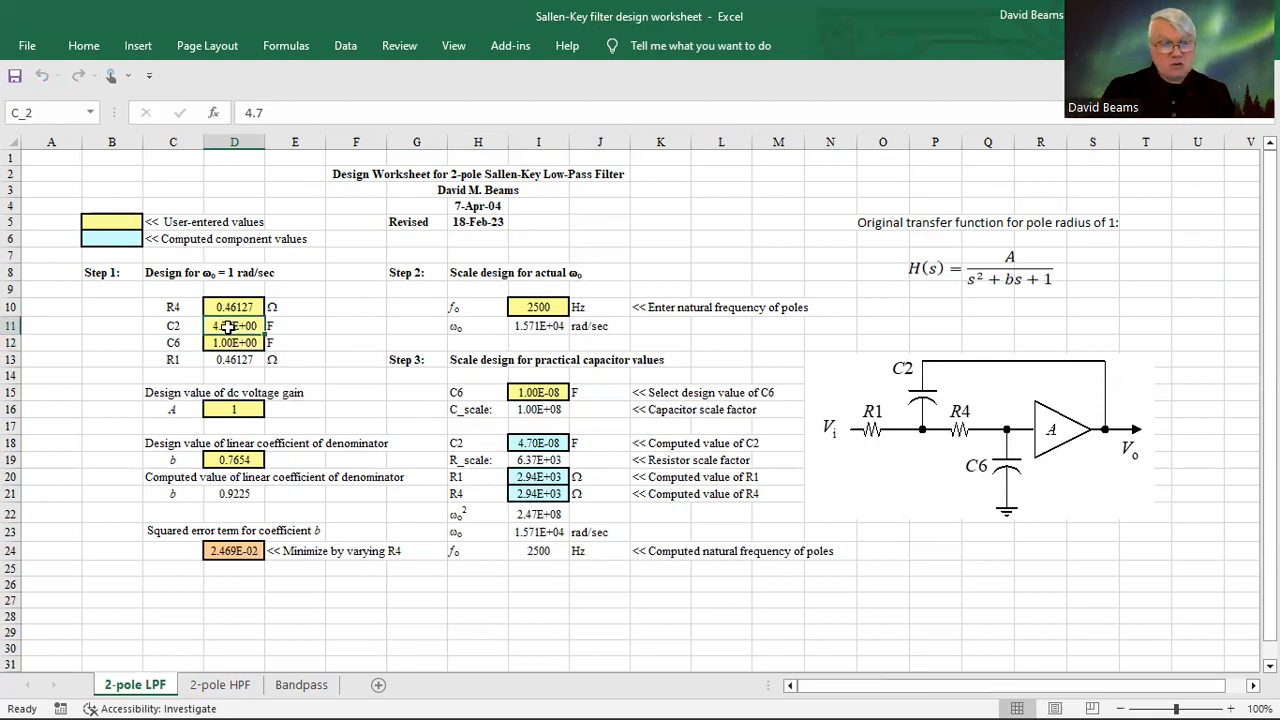
type("10")
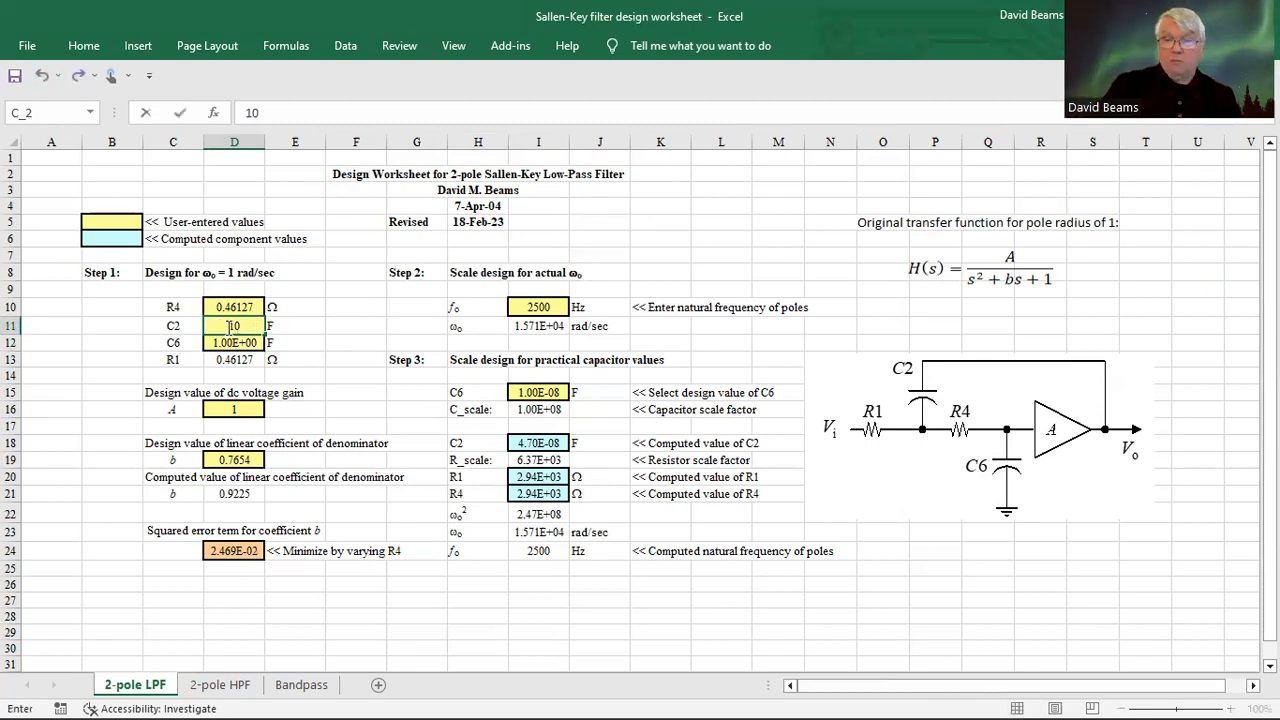
key("Return")
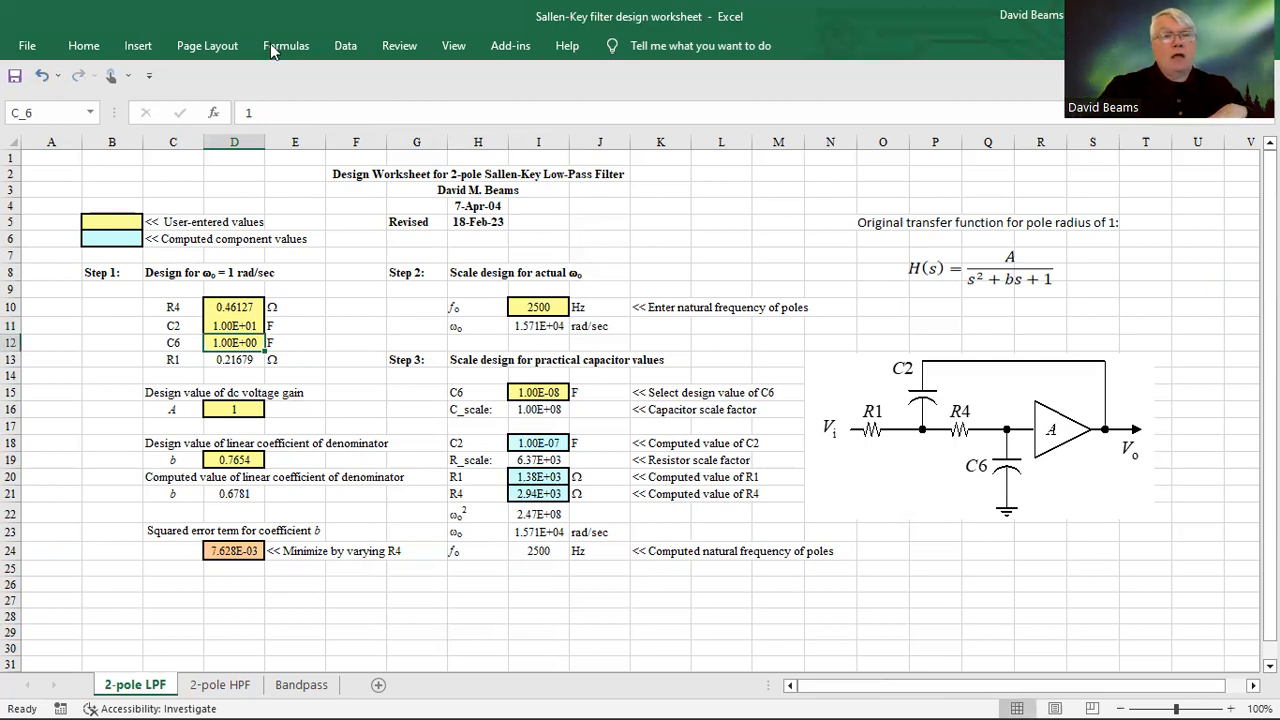
left_click(343, 44)
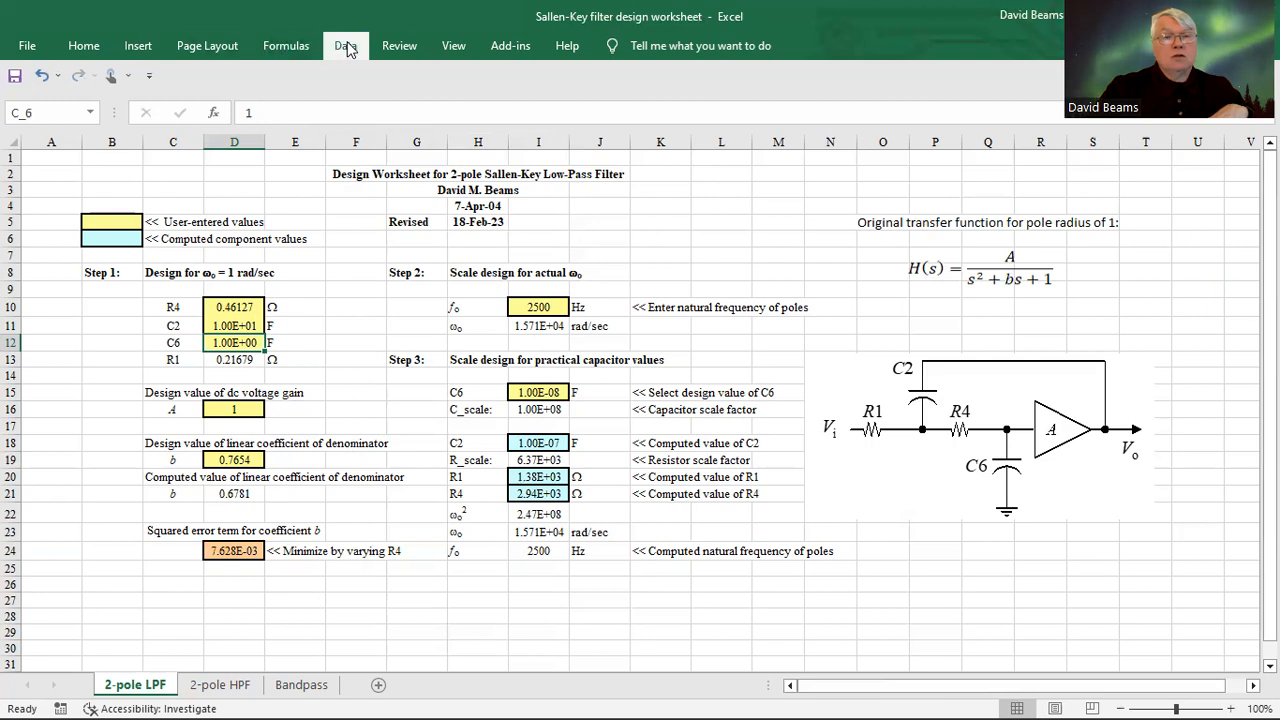
left_click(1140, 95)
left_click(808, 622)
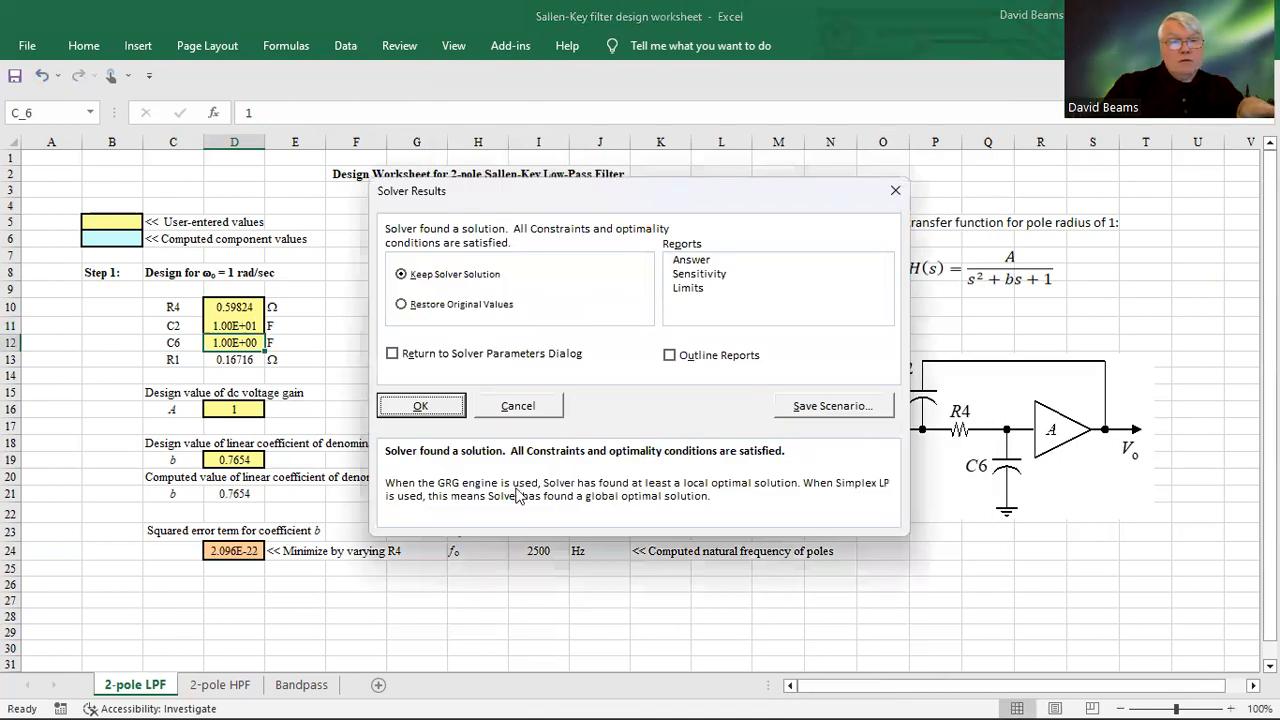
left_click(433, 405)
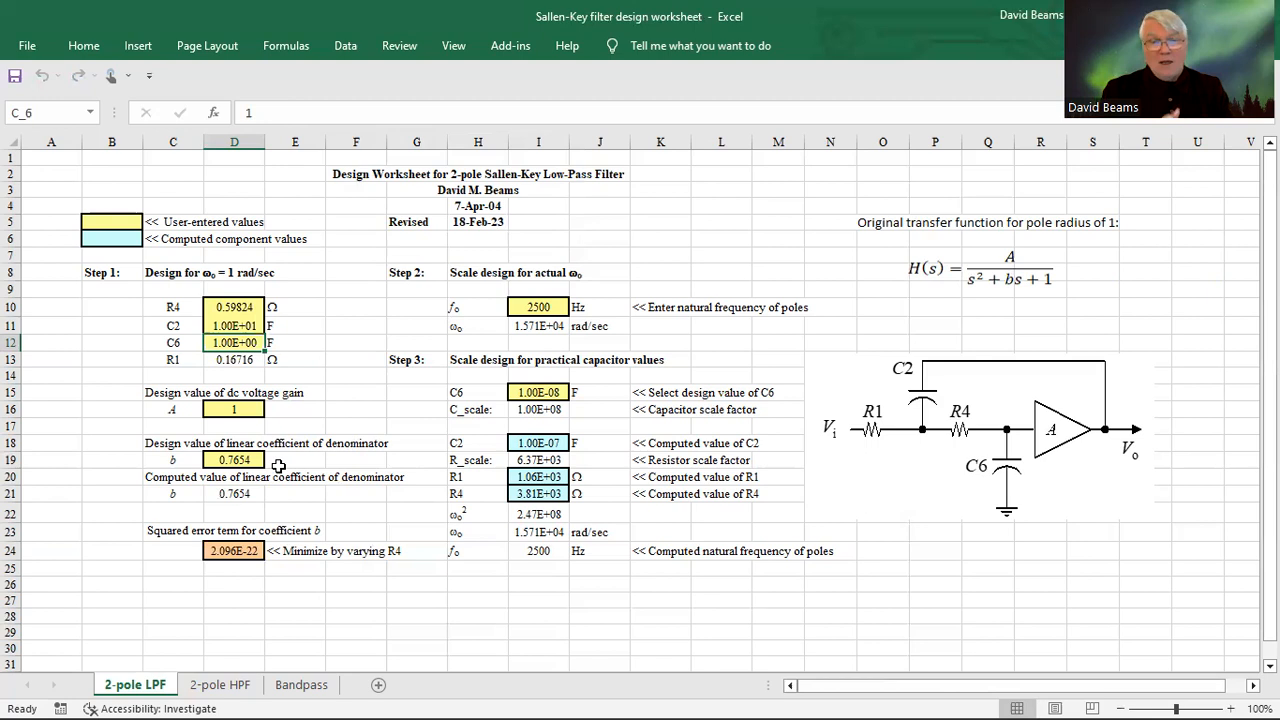
Set the practical design value of C6 to 6.8e-9 F in the Step 3 scaling section.
left_click(549, 392)
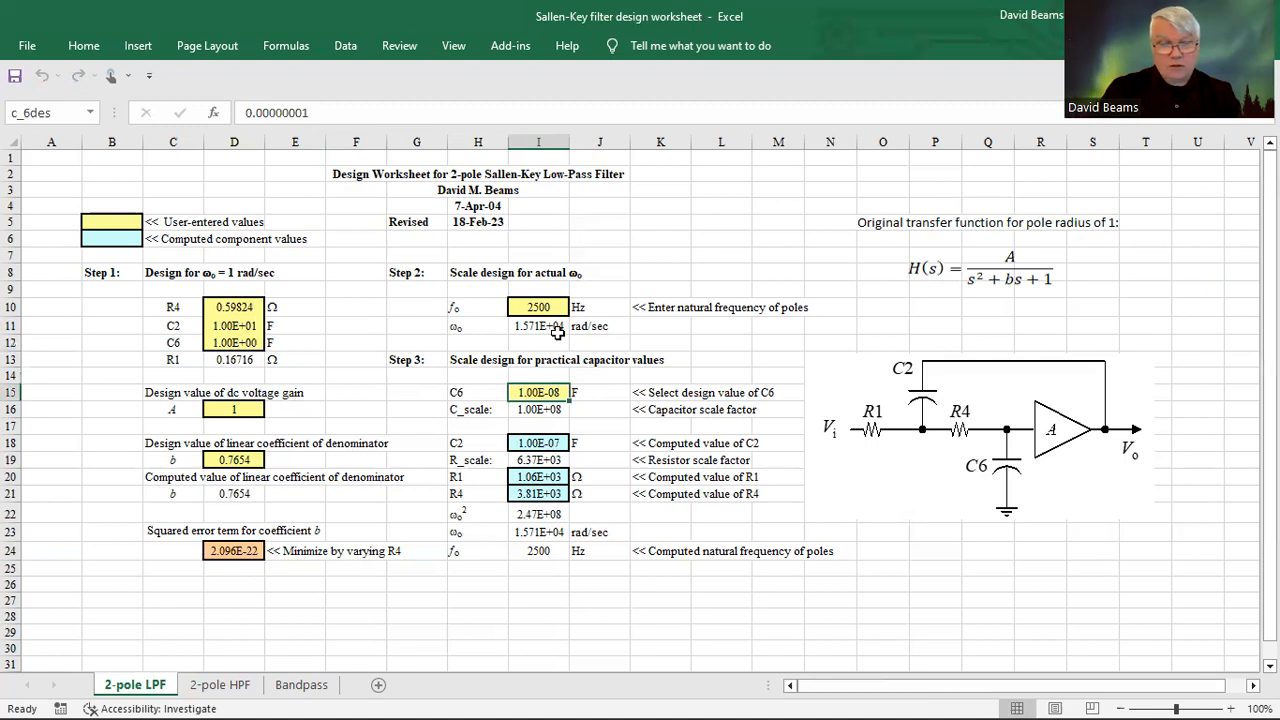
type("6.")
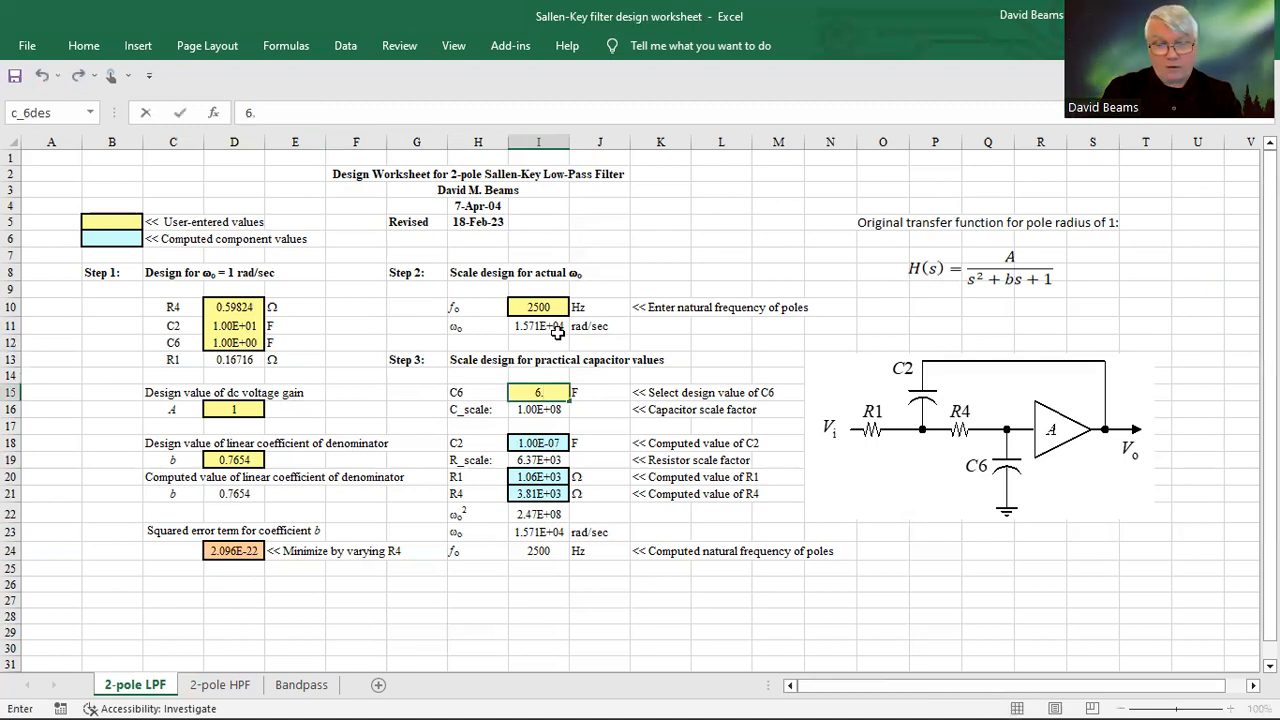
type("8e-9")
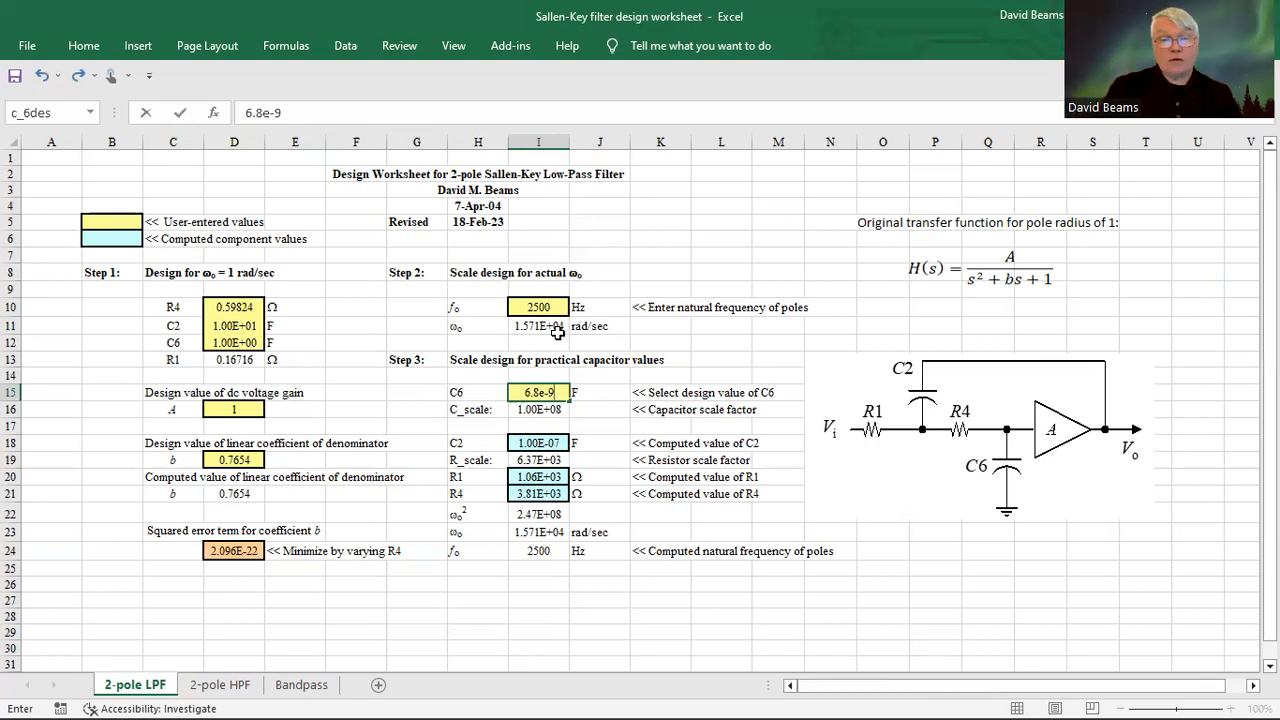
key("Return")
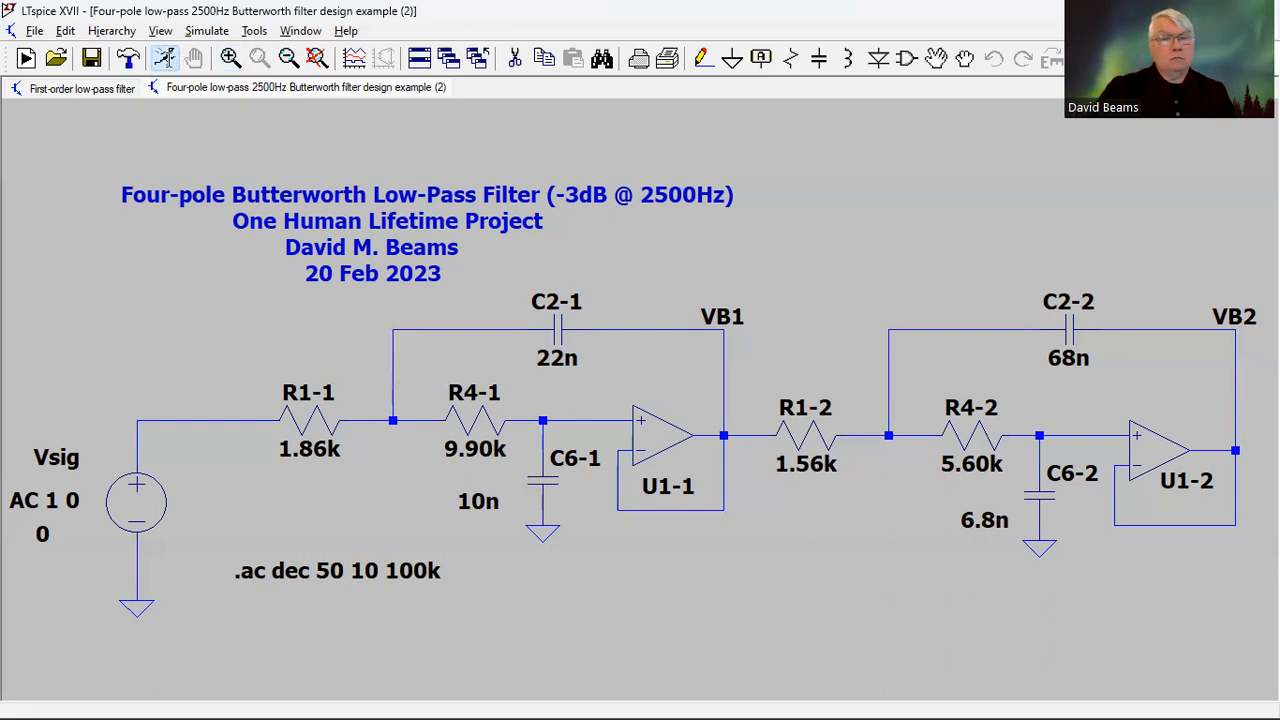
In LTspice, run the AC analysis of the four-pole 2500 Hz Butterworth low-pass filter schematic.
left_click(165, 58)
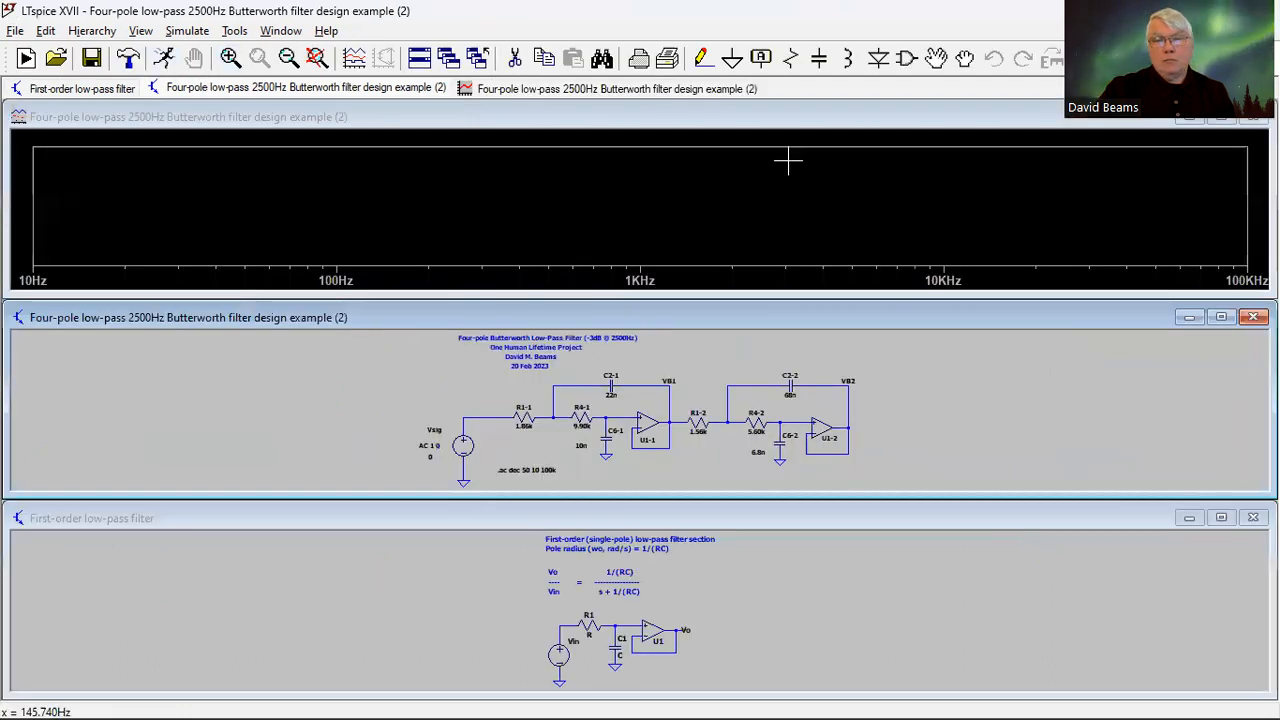
Maximize the waveform window and add the V(vb2) trace to the plot.
left_click(800, 170)
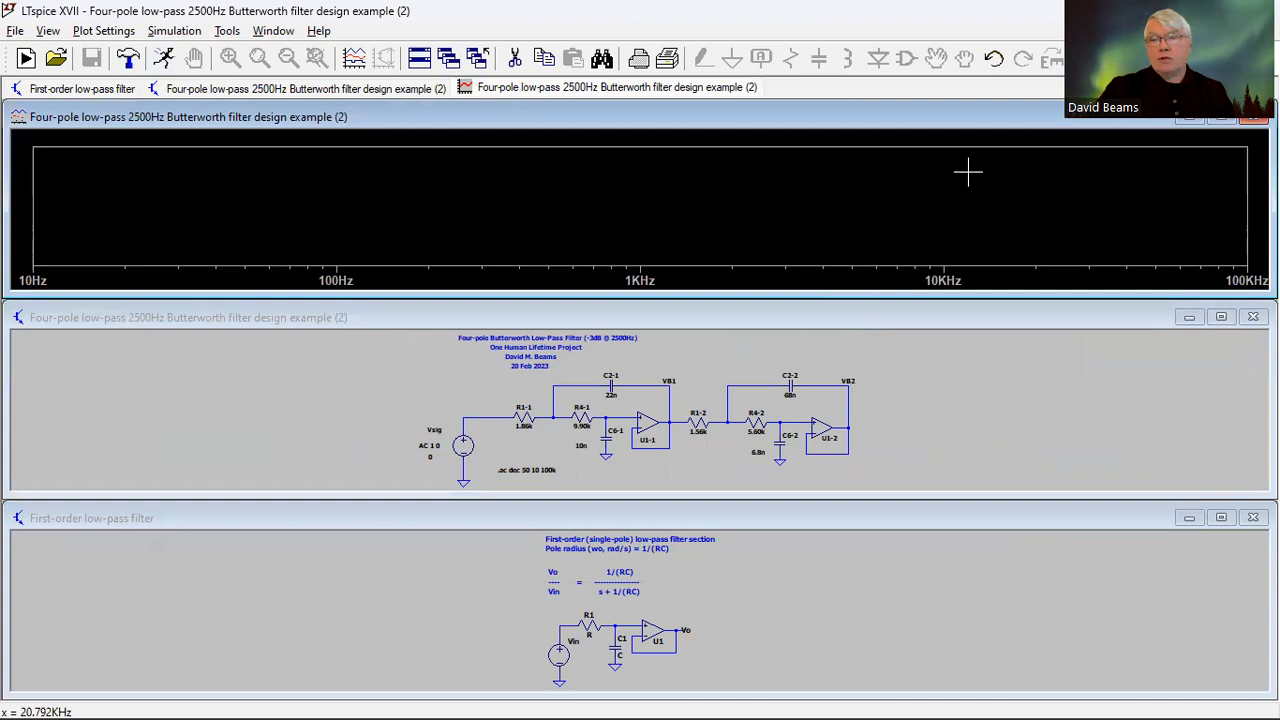
left_click(1222, 118)
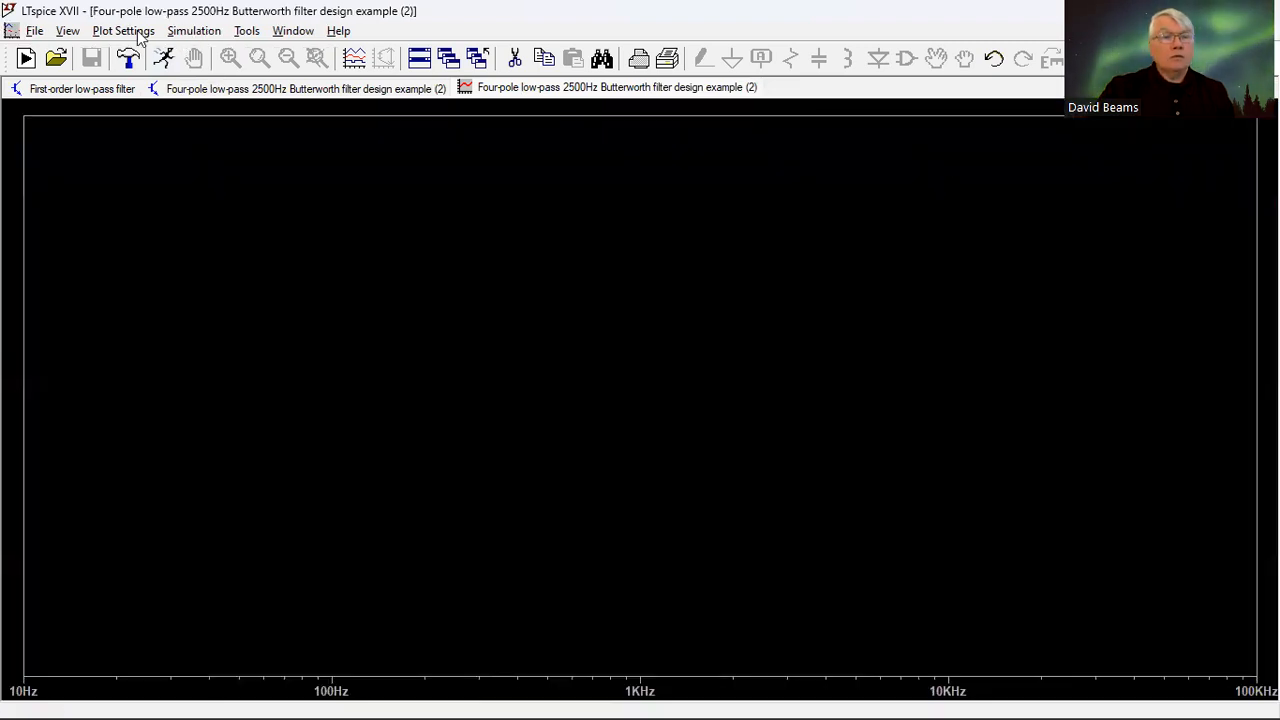
left_click(137, 32)
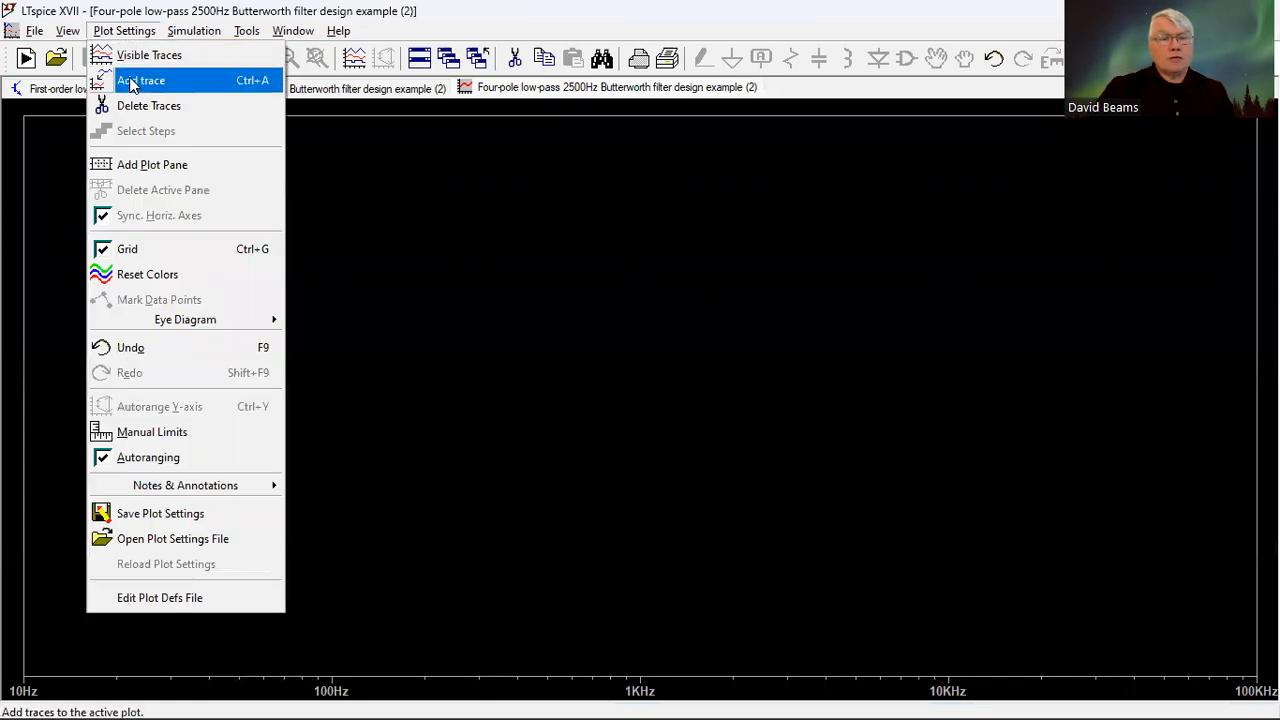
left_click(135, 82)
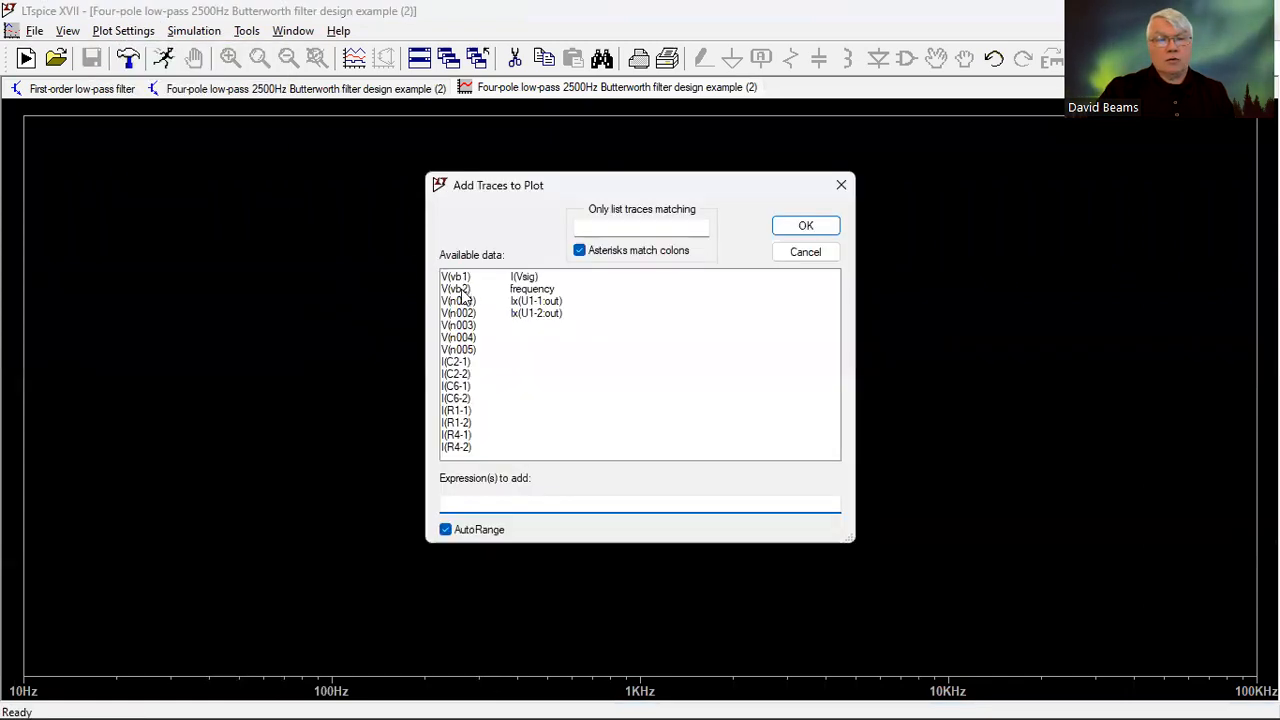
left_click(462, 290)
left_click(803, 230)
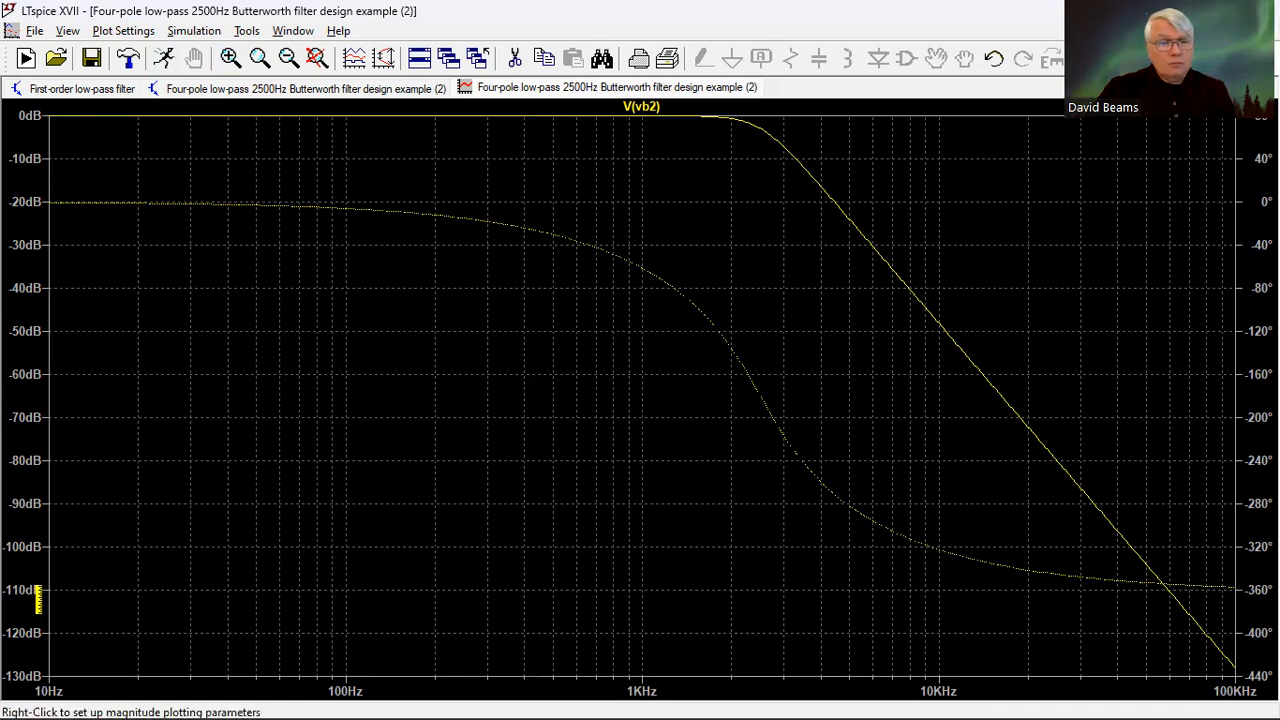
Set the magnitude axis of the V(vb2) plot to a 3 dB tick and a -39 dB lower limit.
right_click(38, 598)
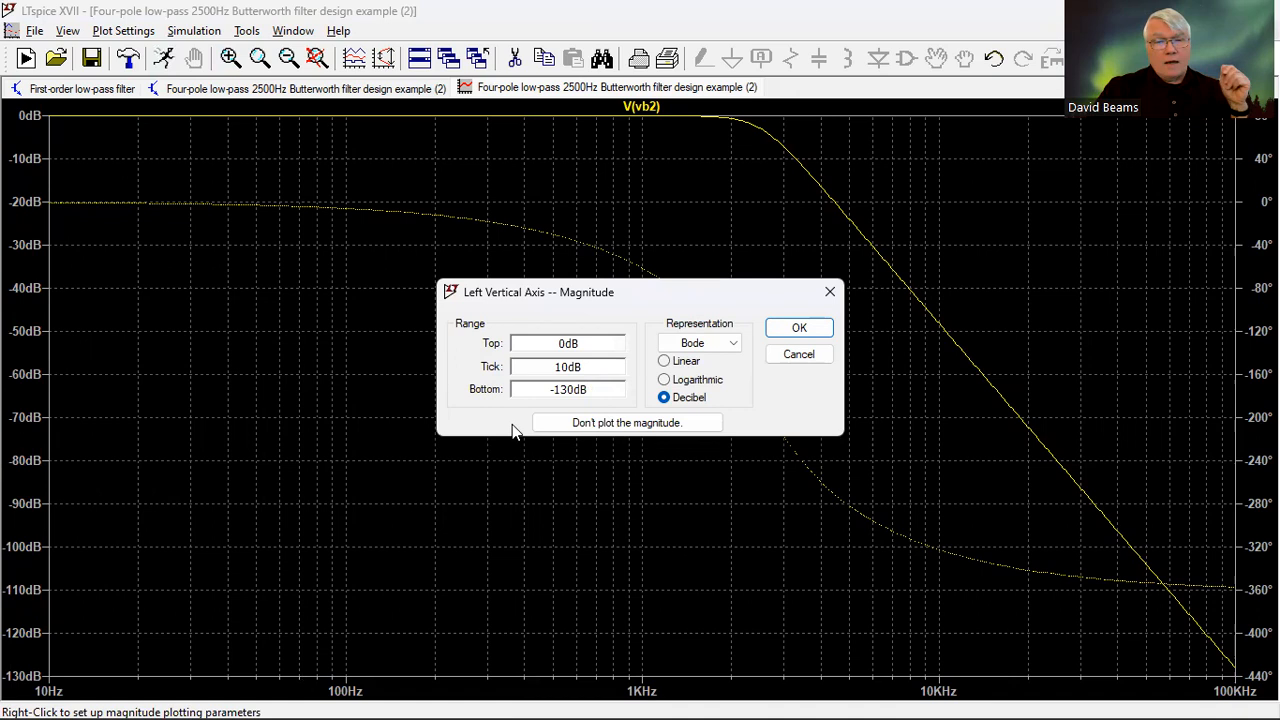
left_click_drag(594, 343, 512, 345)
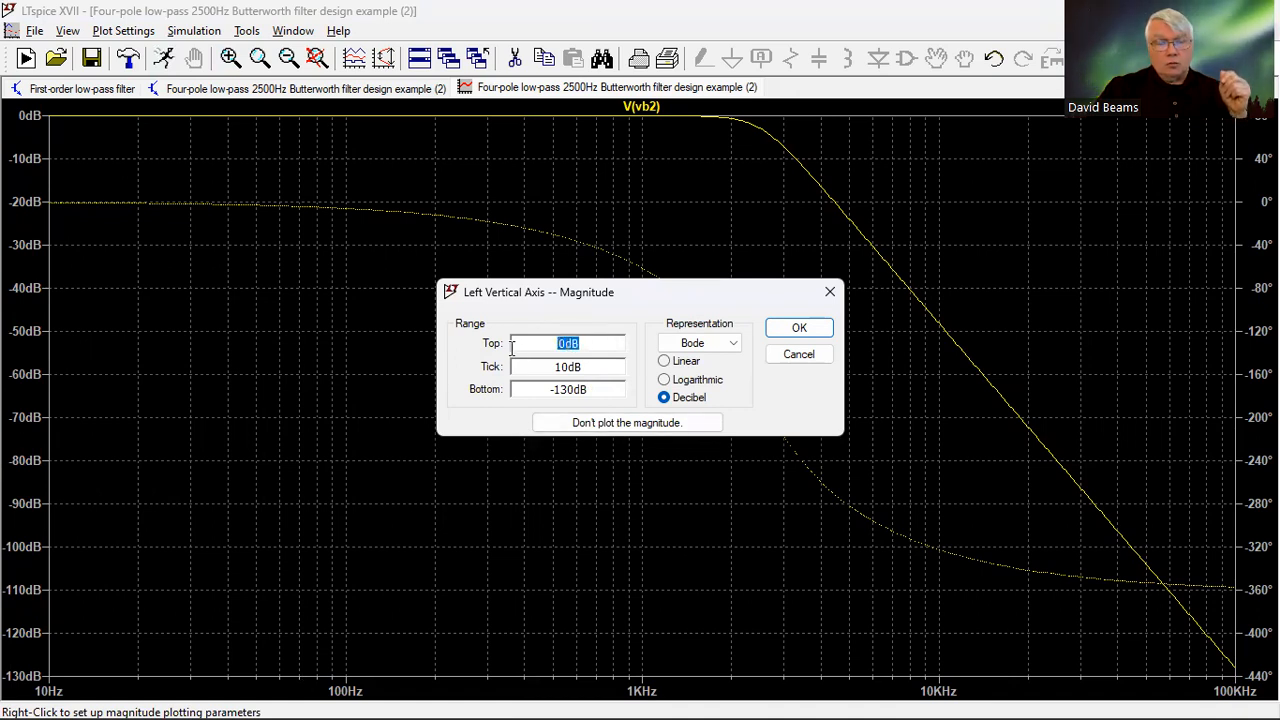
left_click(592, 367)
left_click_drag(592, 367, 522, 373)
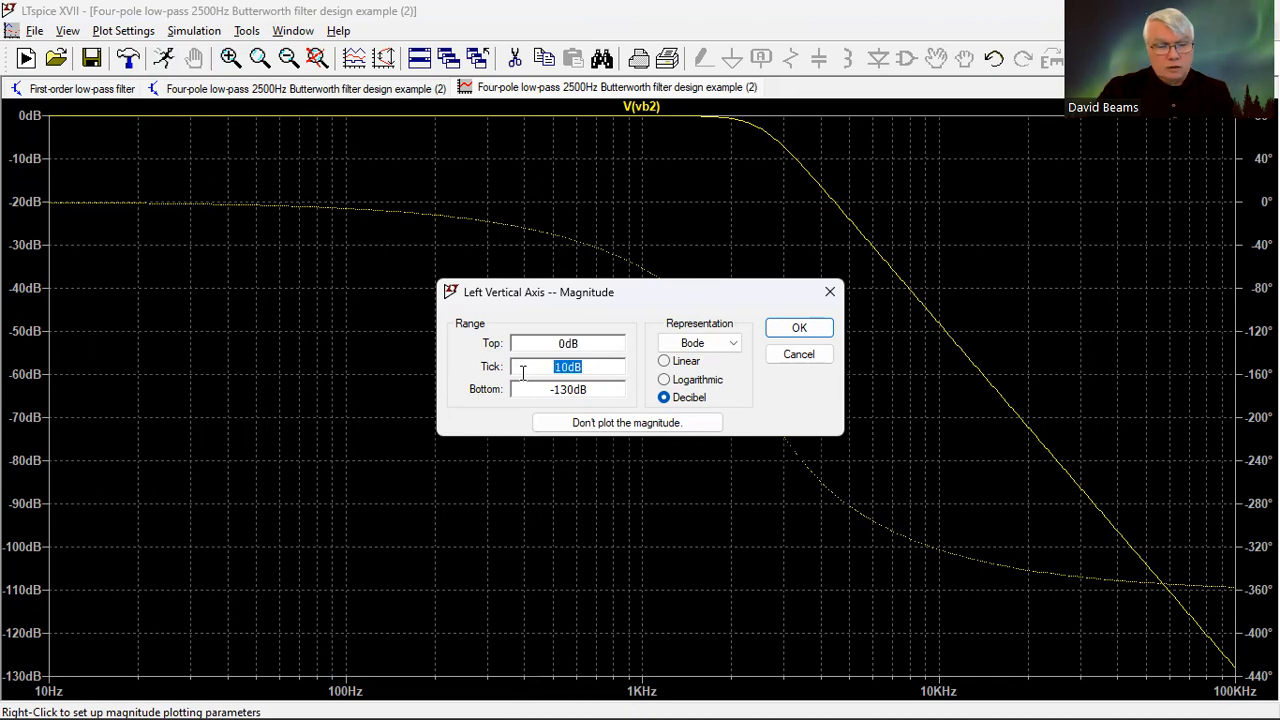
type("3d")
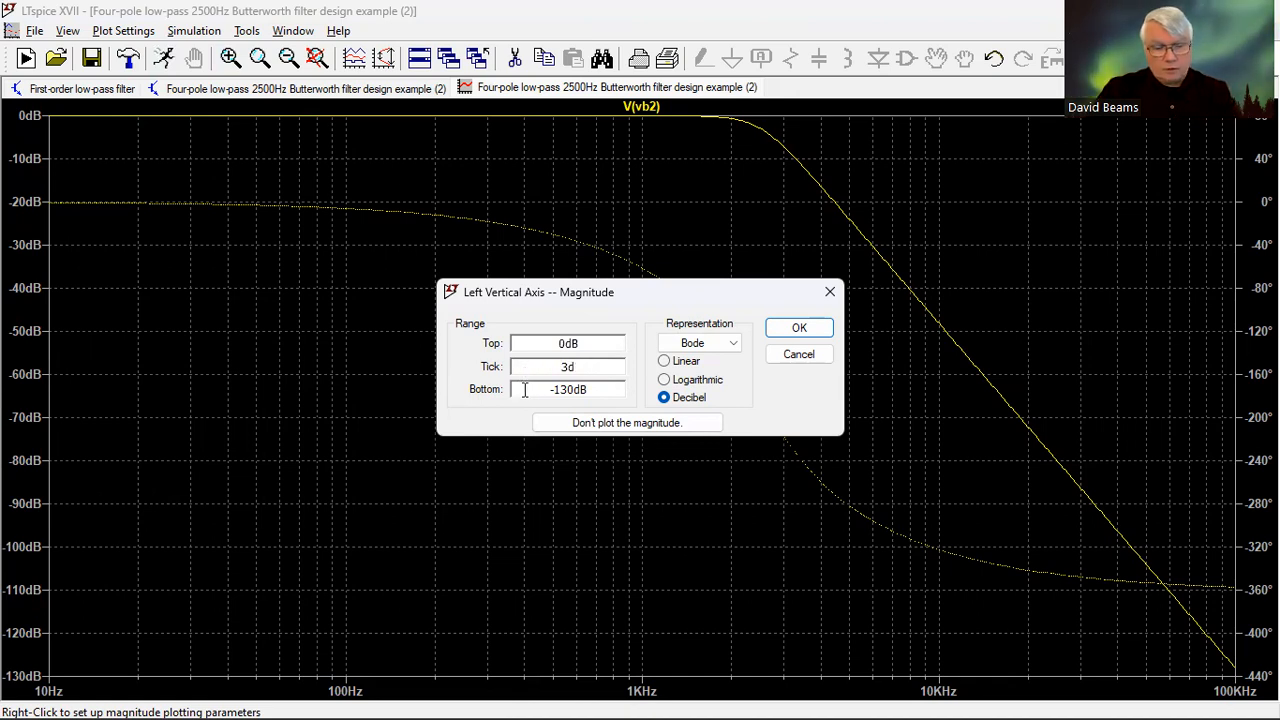
key("BackSpace")
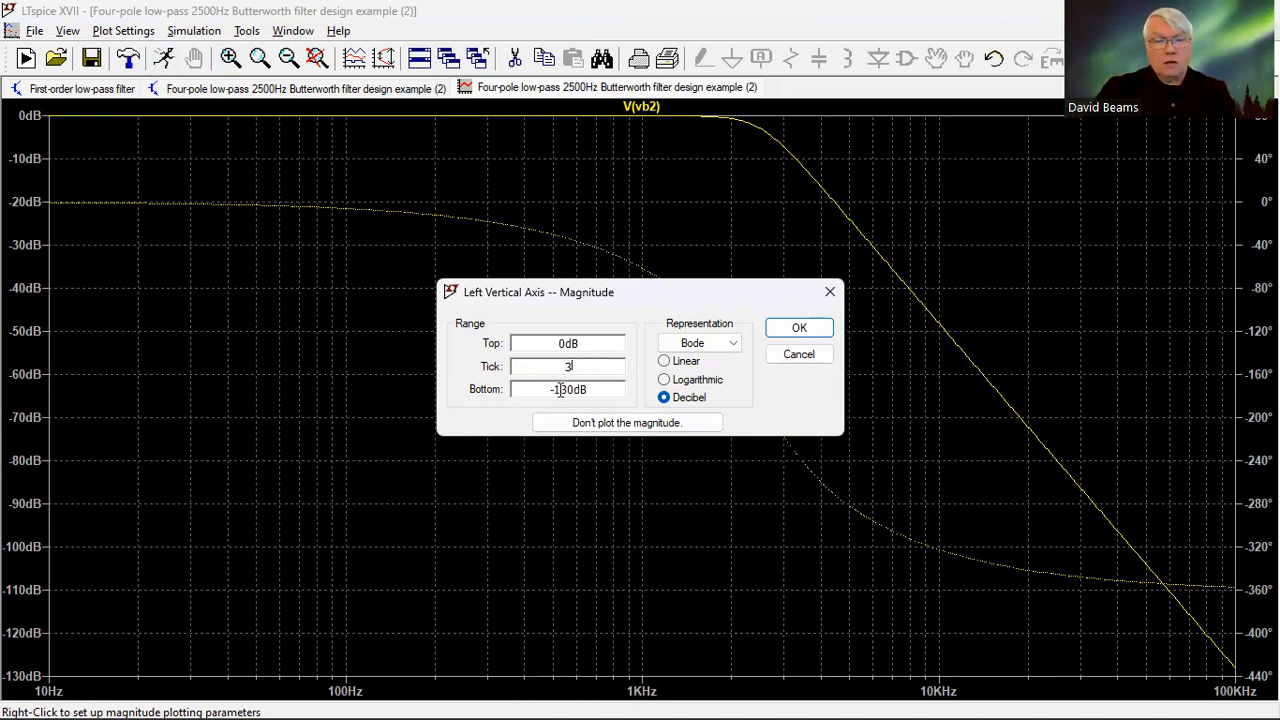
left_click_drag(602, 389, 476, 394)
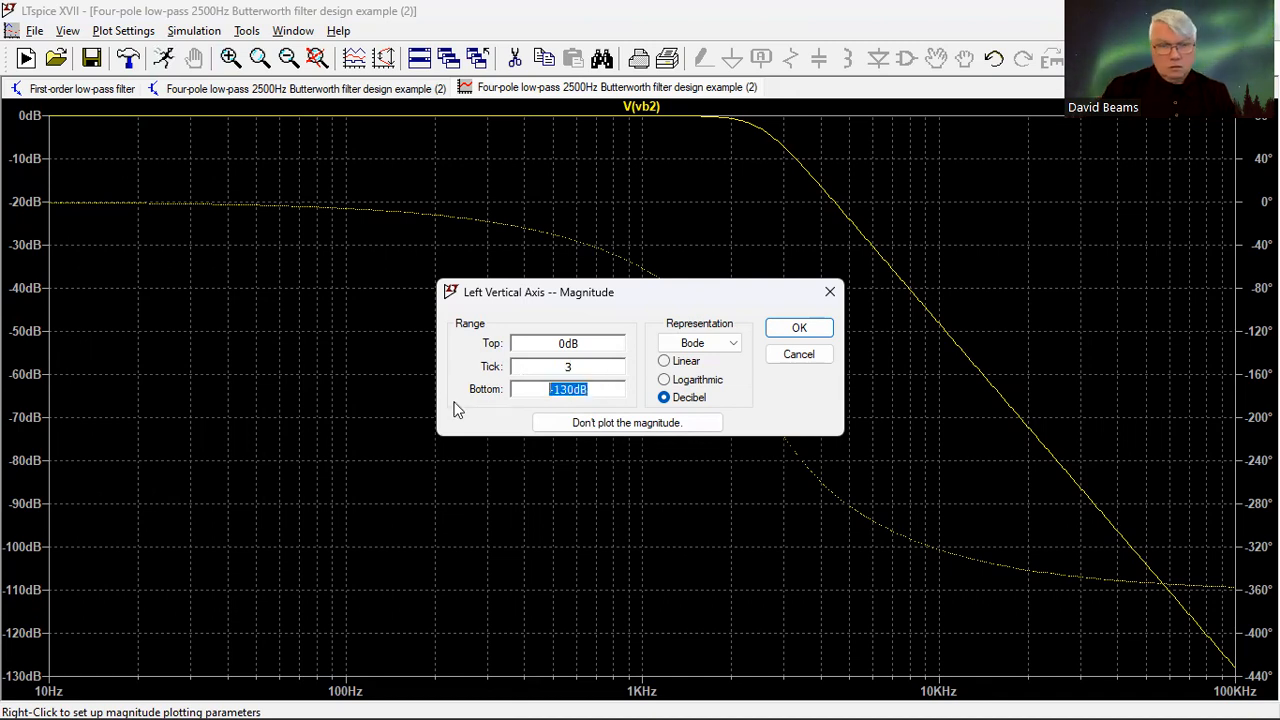
type("-39")
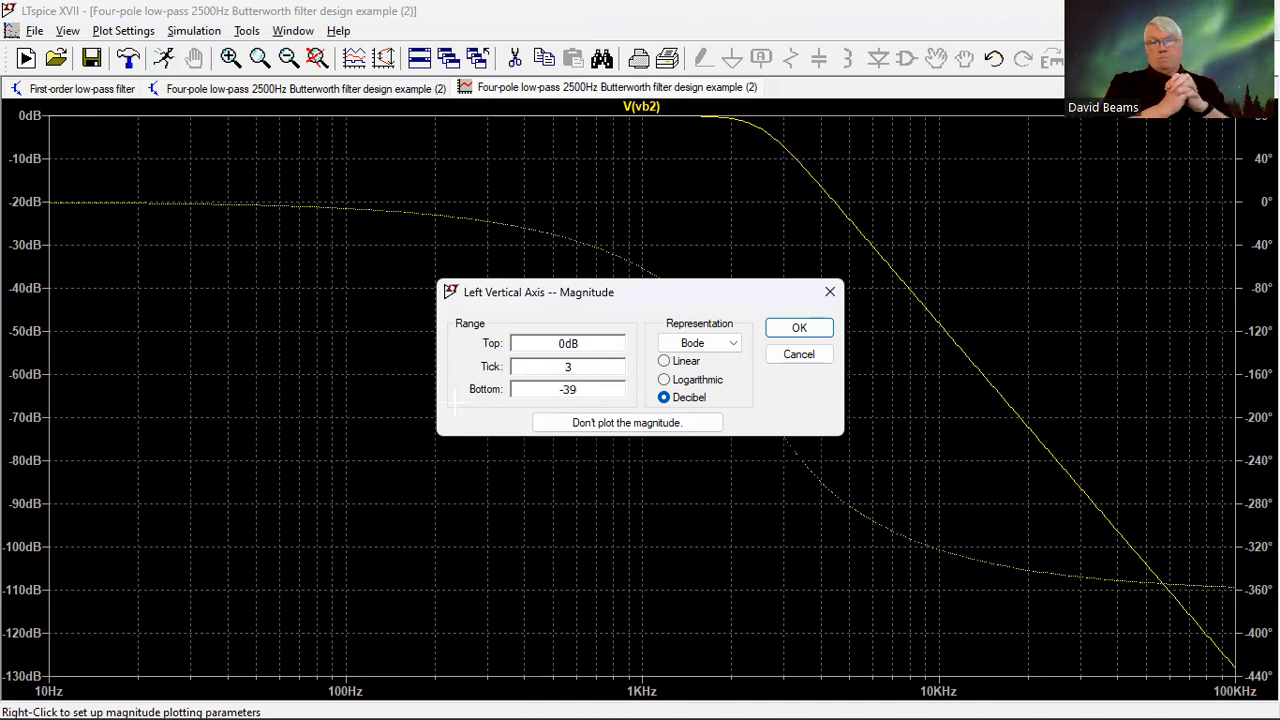
key("Return")
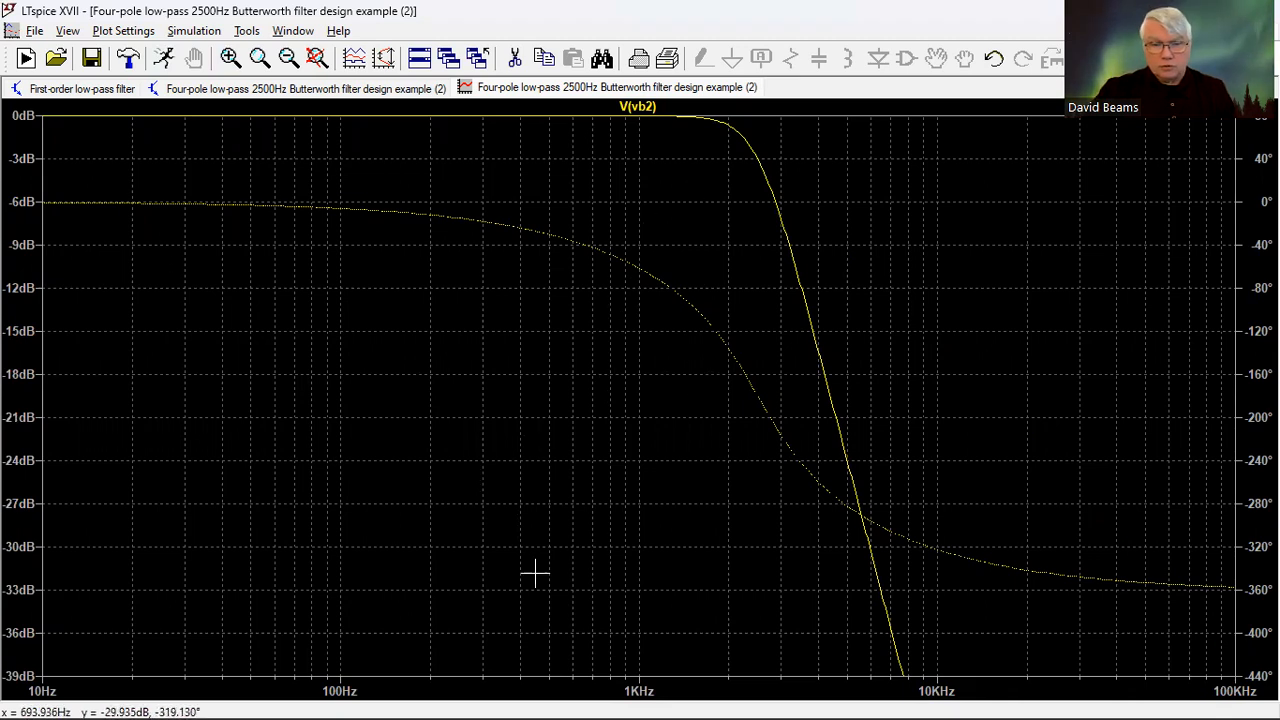
Limit the plot's frequency axis to the range from 100 Hz to 10 kHz.
right_click(454, 668)
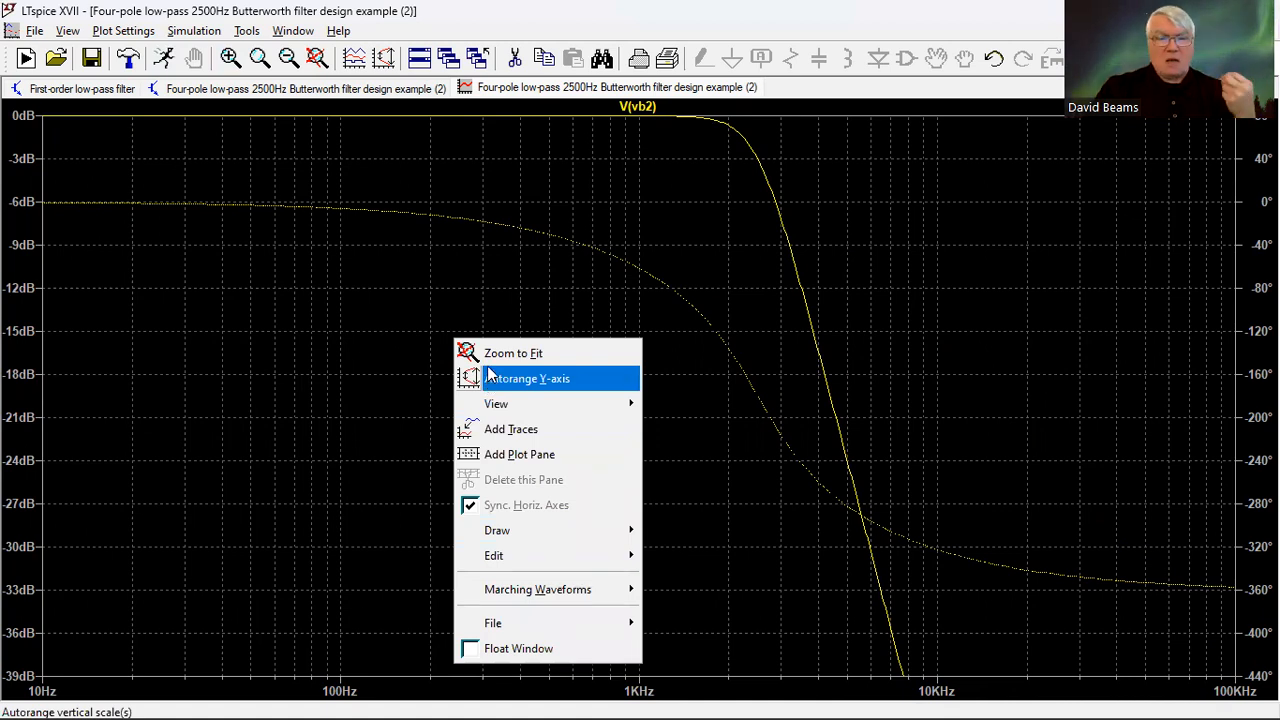
left_click(436, 693)
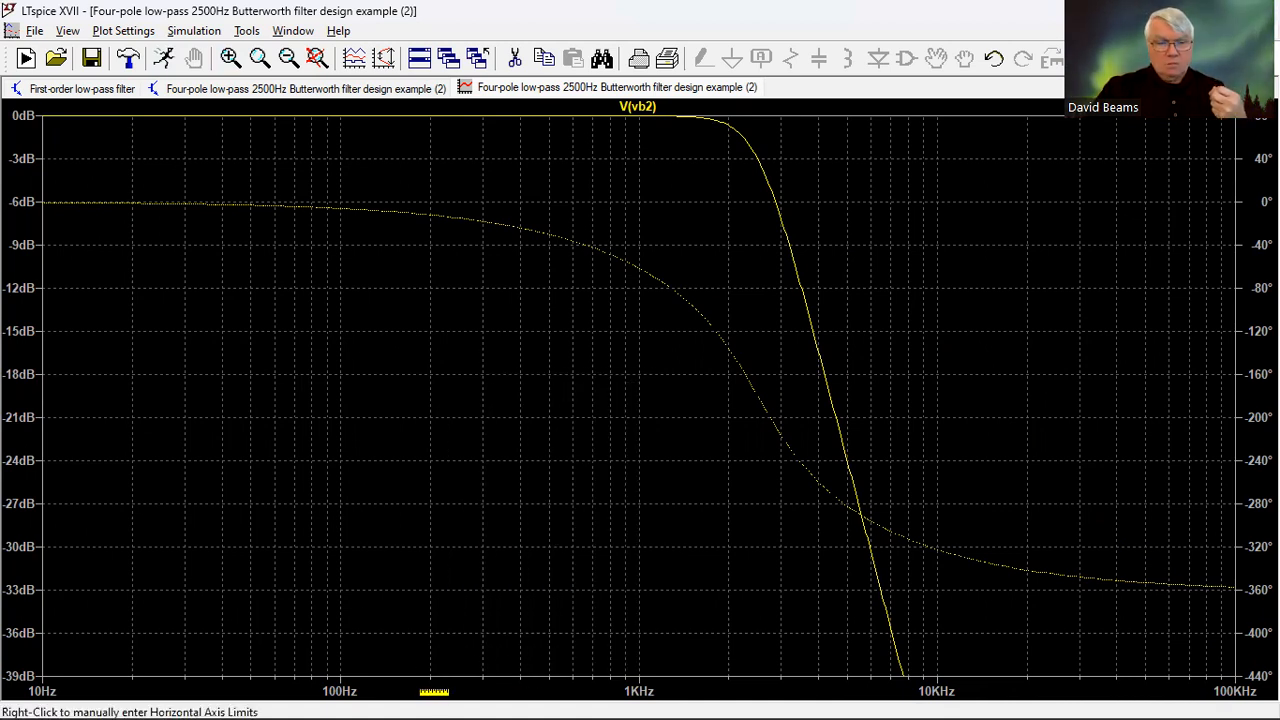
right_click(437, 694)
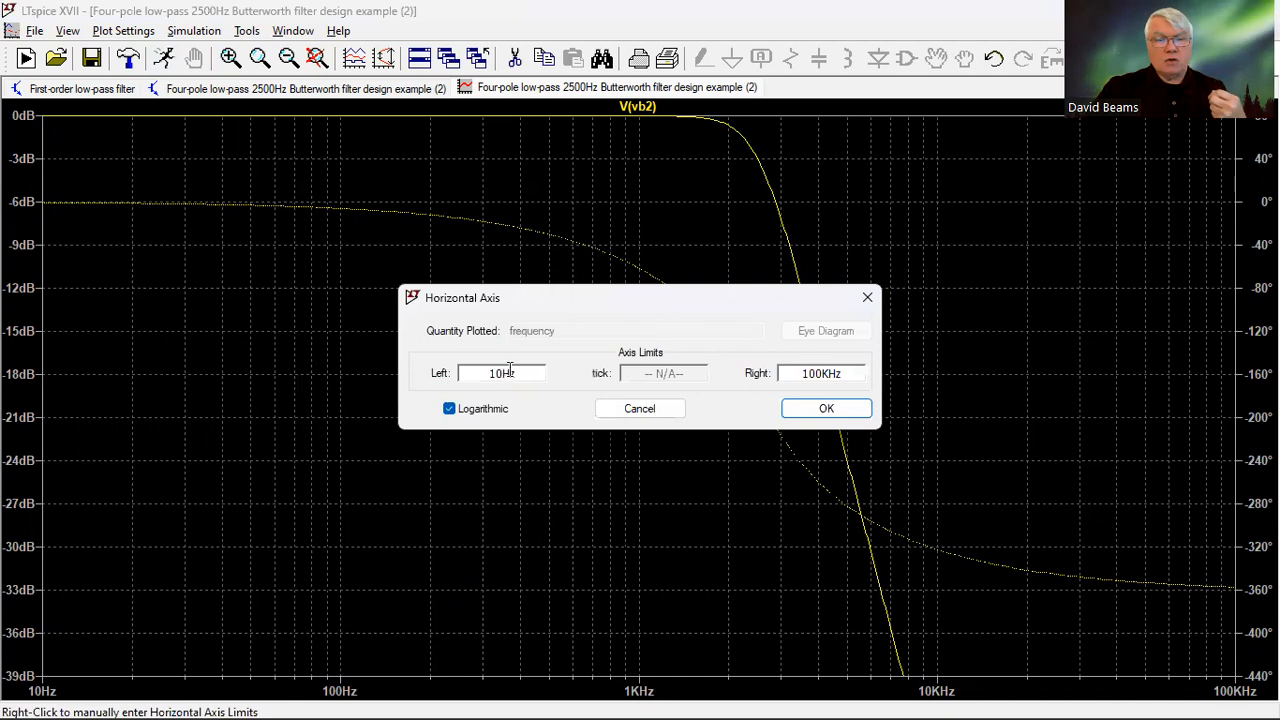
type("0")
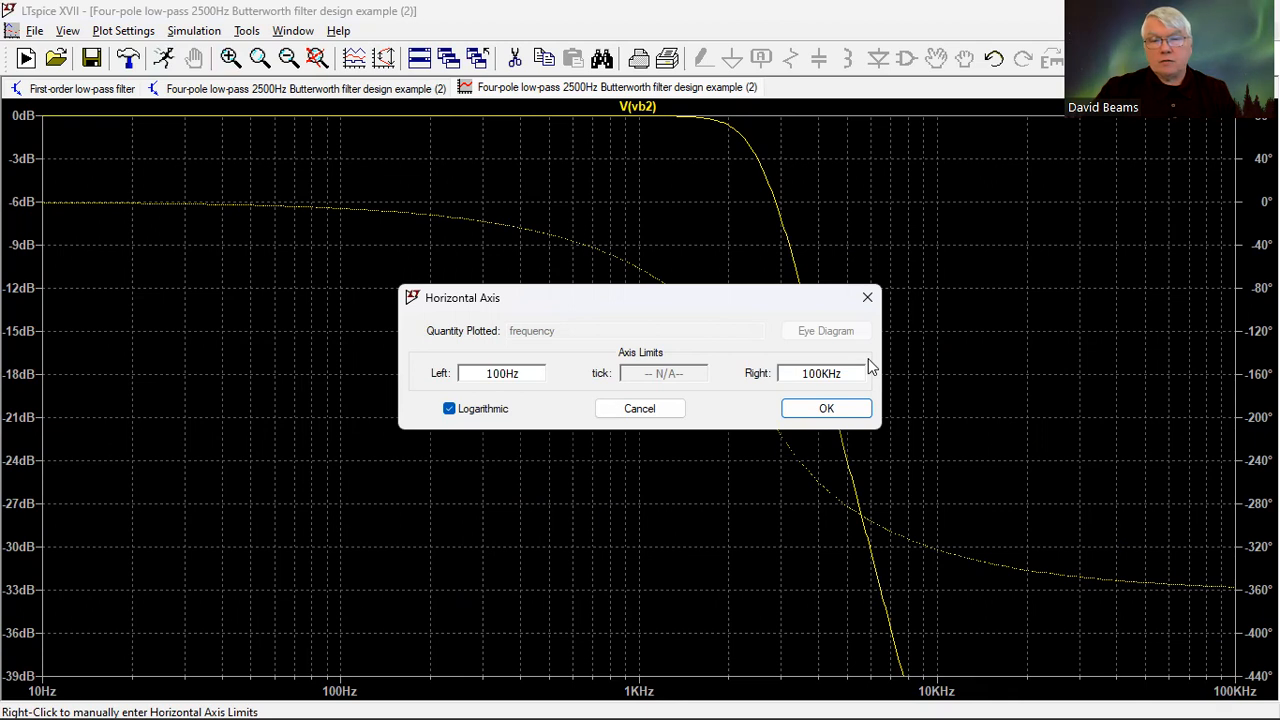
key("BackSpace")
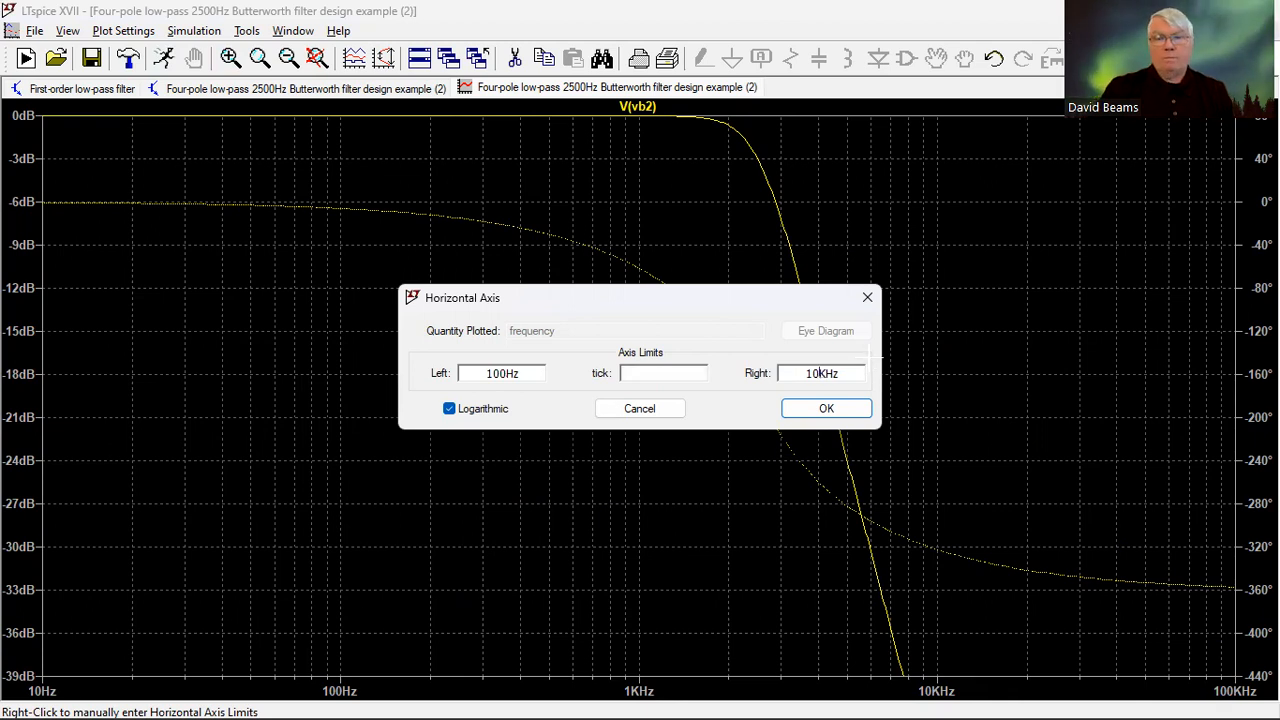
key("Return")
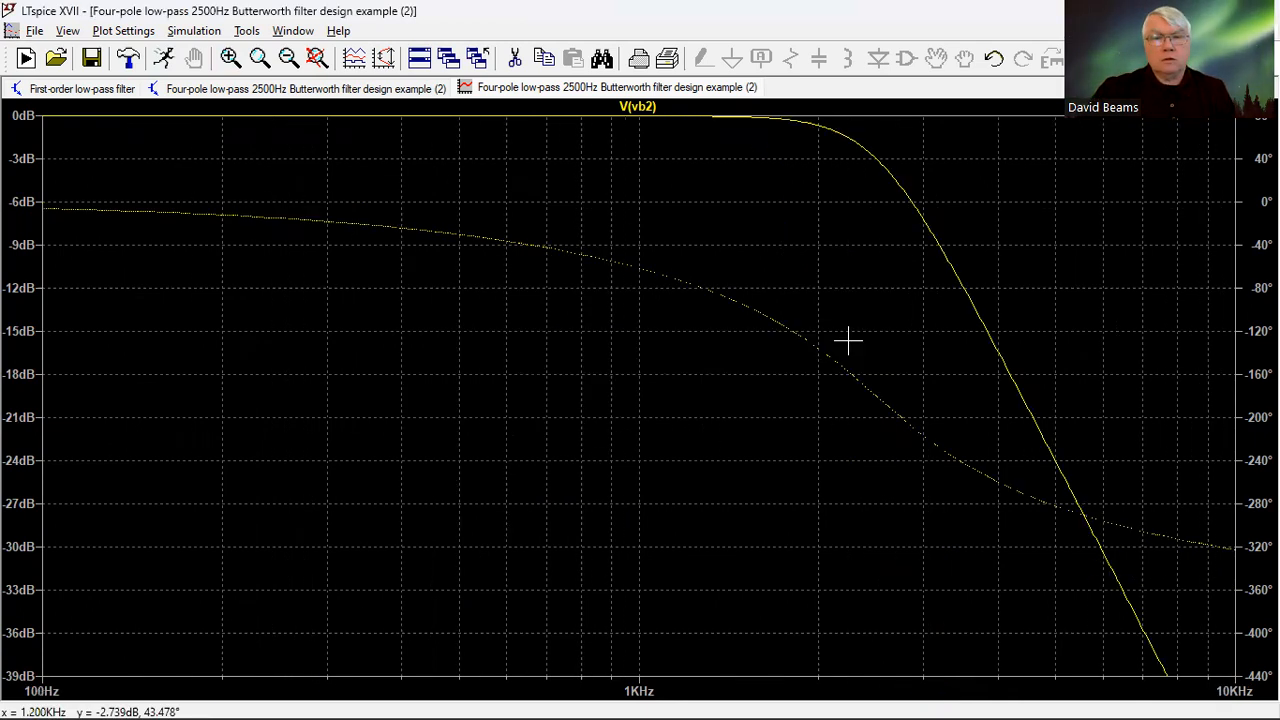
Attach a cursor to the V(vb2) trace and move it to the -3 dB point to read the cutoff frequency.
left_click(636, 104)
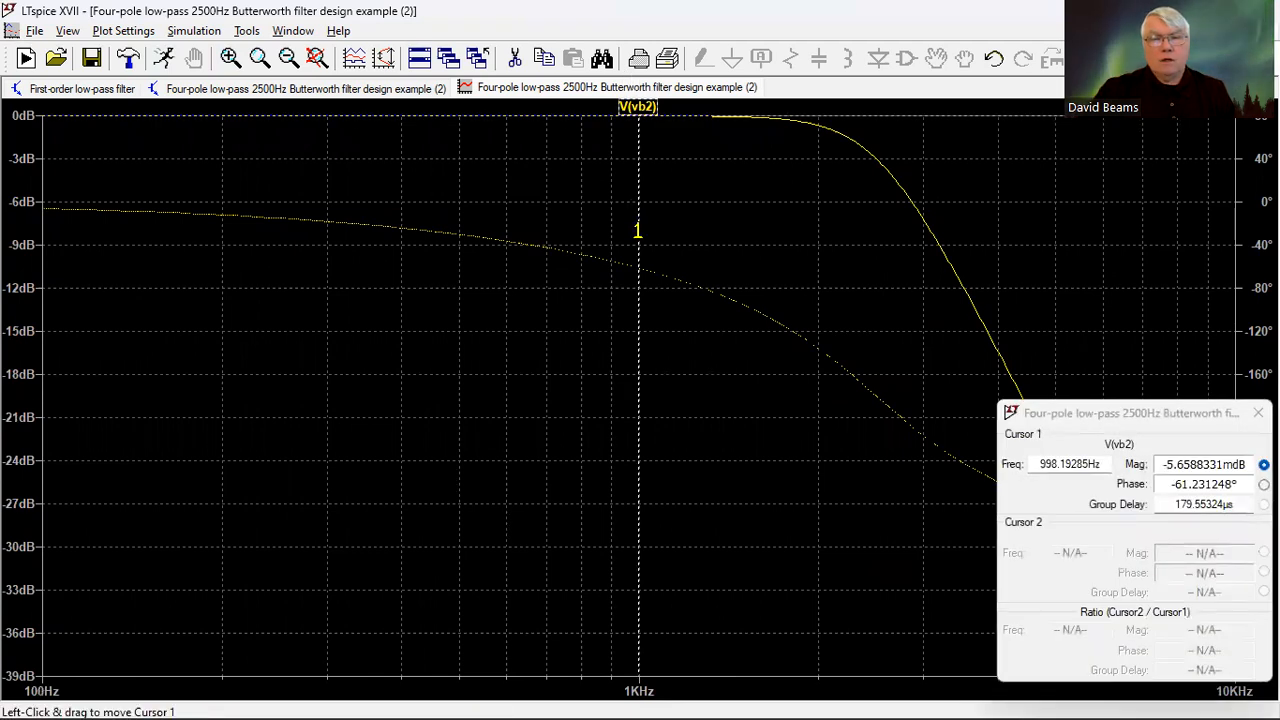
mouse_move(638, 231)
left_mouse_down()
mouse_move(771, 237)
mouse_move(875, 268)
left_mouse_up()
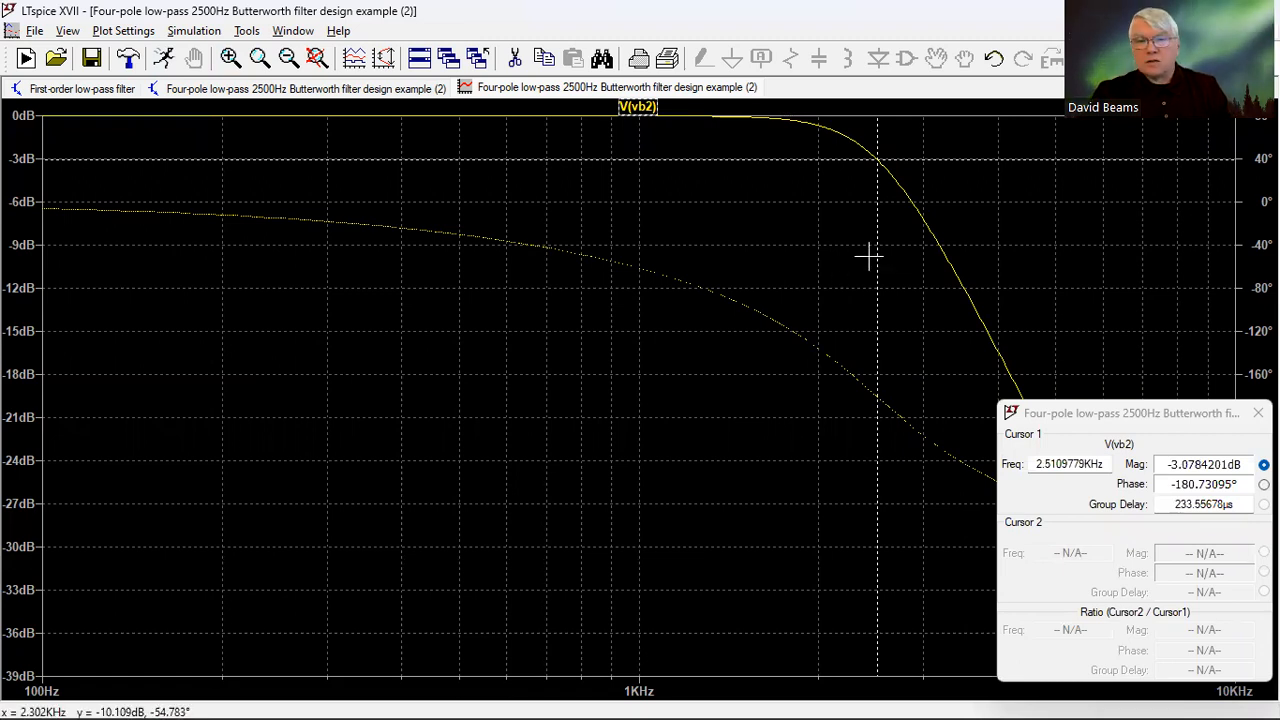
left_click_drag(875, 259, 874, 259)
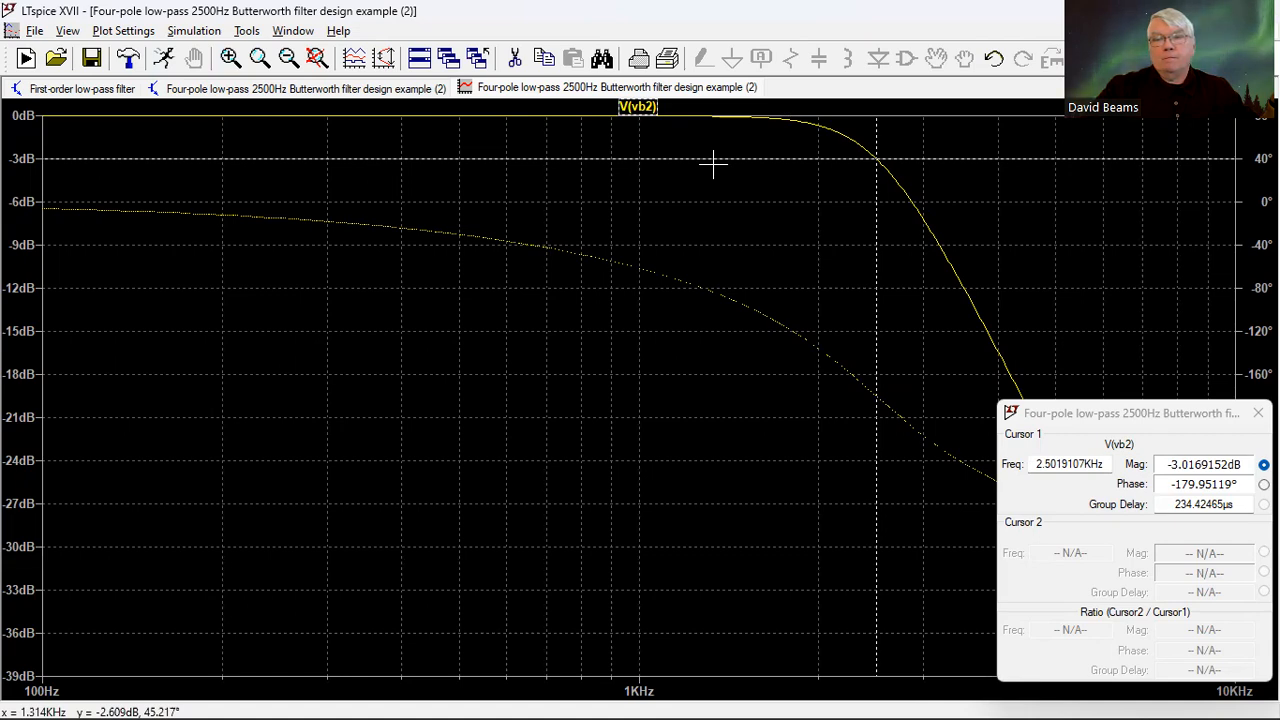
Run the AC analysis of the schematic with standard resistors 1.8k, 10k, 1.6k and 5.6k, and maximize its V(vb2) plot.
key("ctrl+Tab")
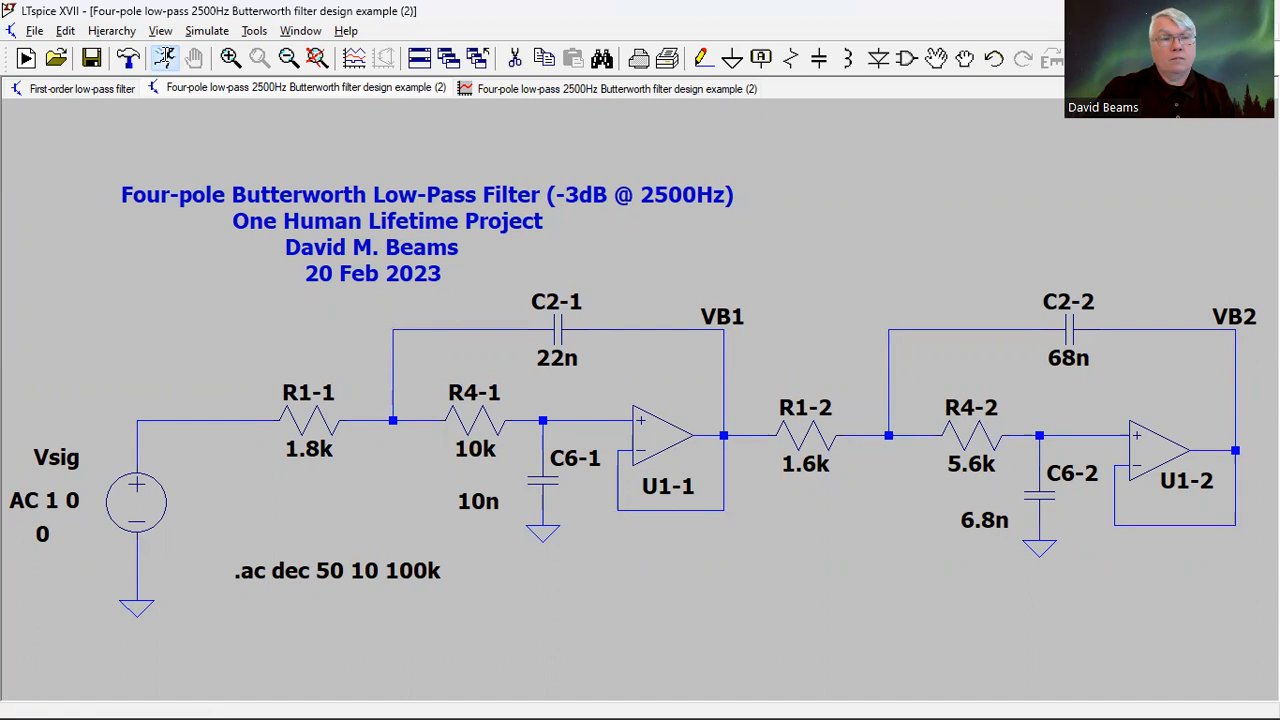
left_click(164, 58)
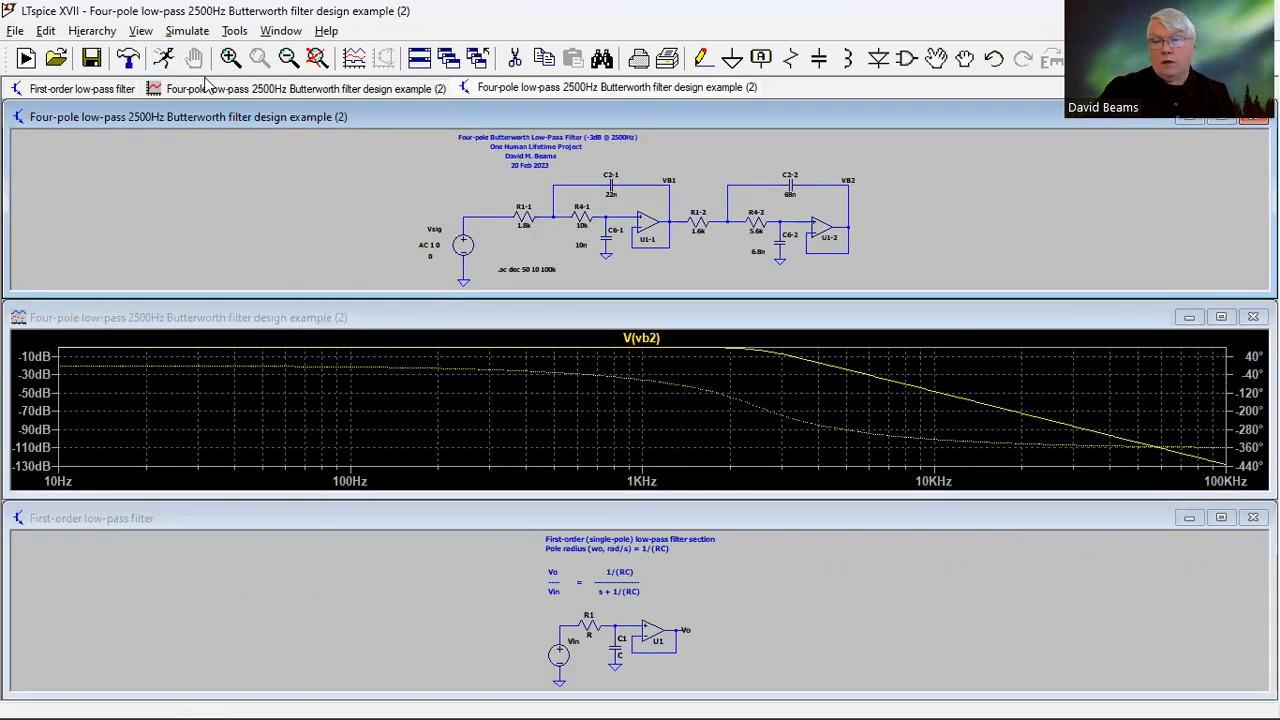
left_click(1220, 317)
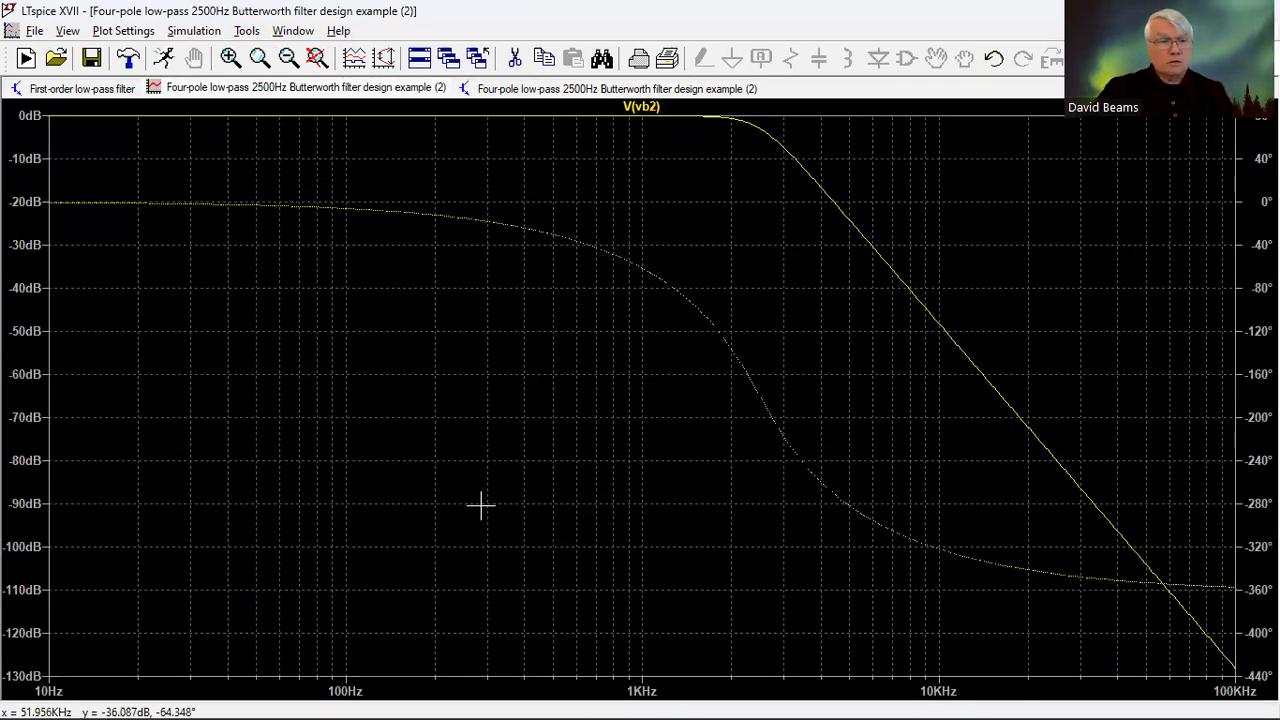
Set the magnitude axis of the standard-value filter's plot to a 3 dB tick and a -39 dB lower limit.
right_click(33, 240)
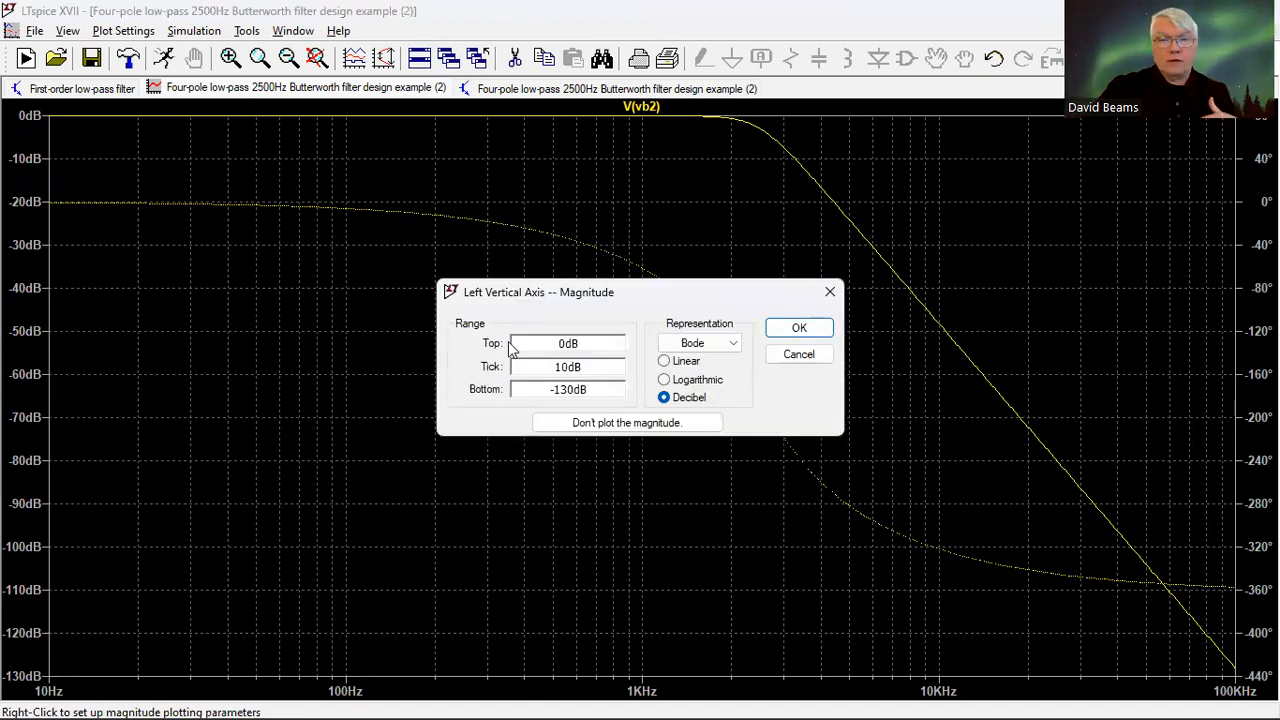
left_click_drag(590, 368, 472, 361)
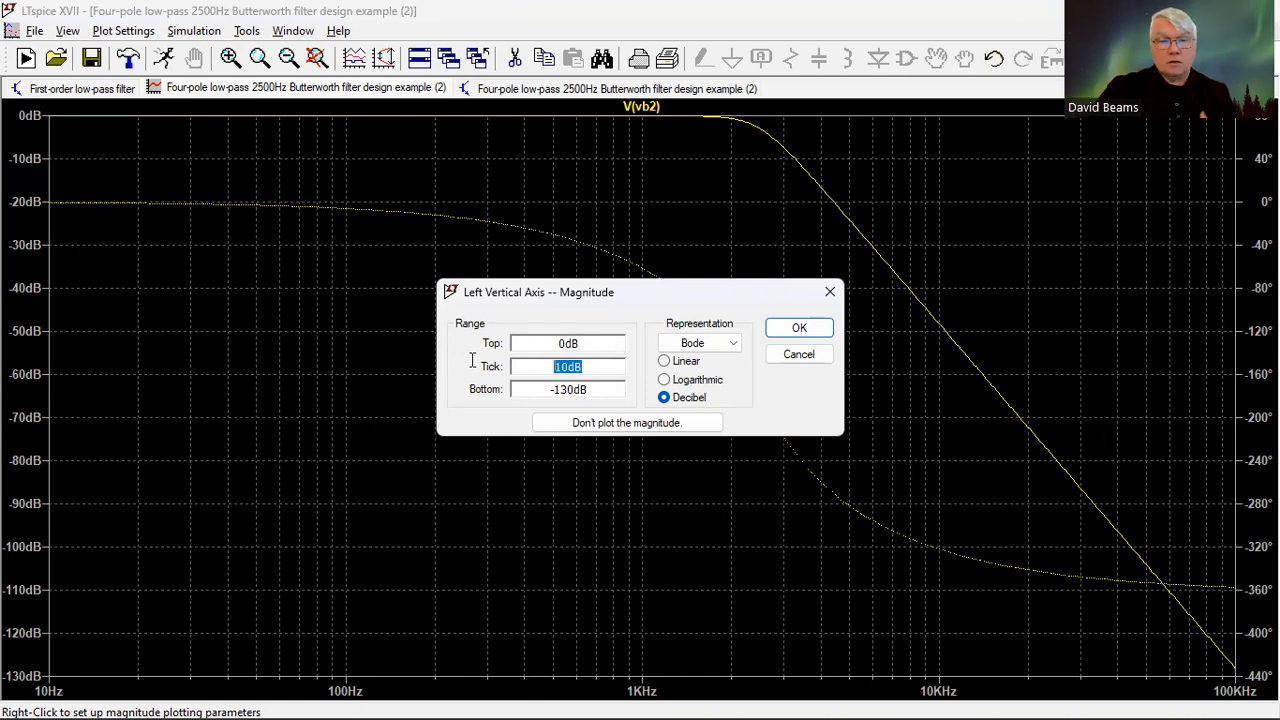
type("3")
left_click_drag(596, 390, 500, 383)
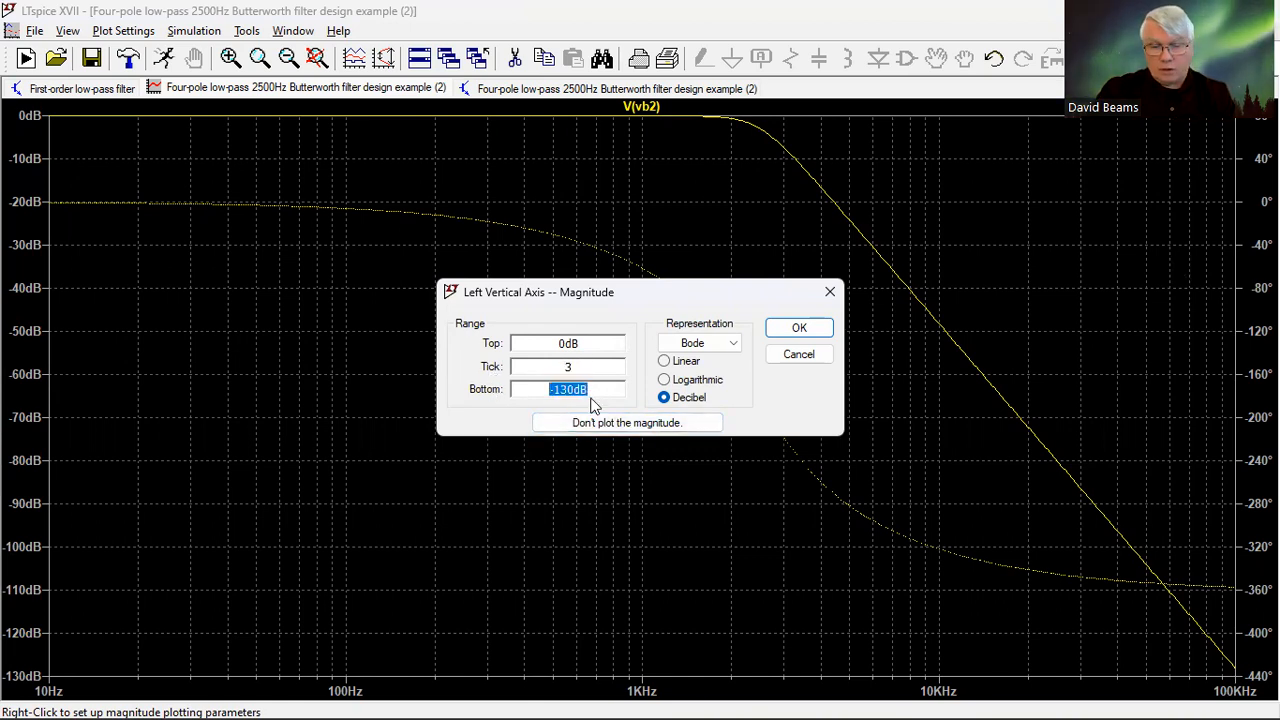
type("-39")
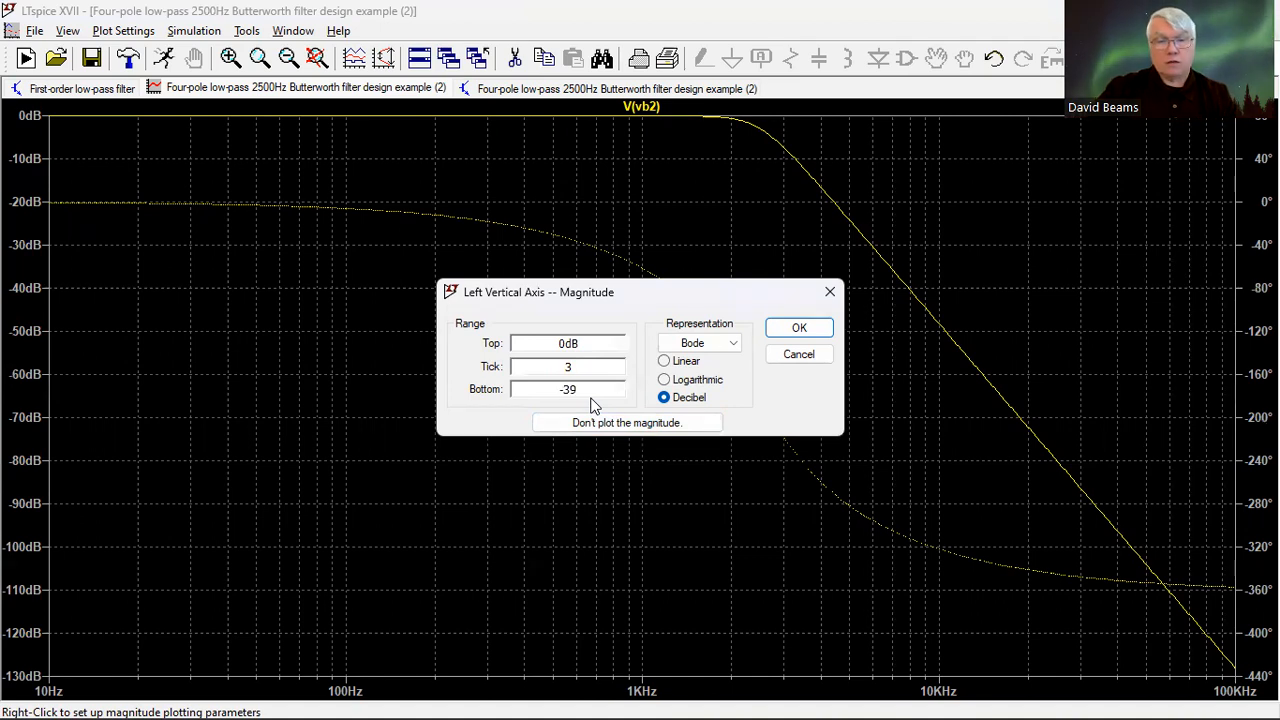
key("Return")
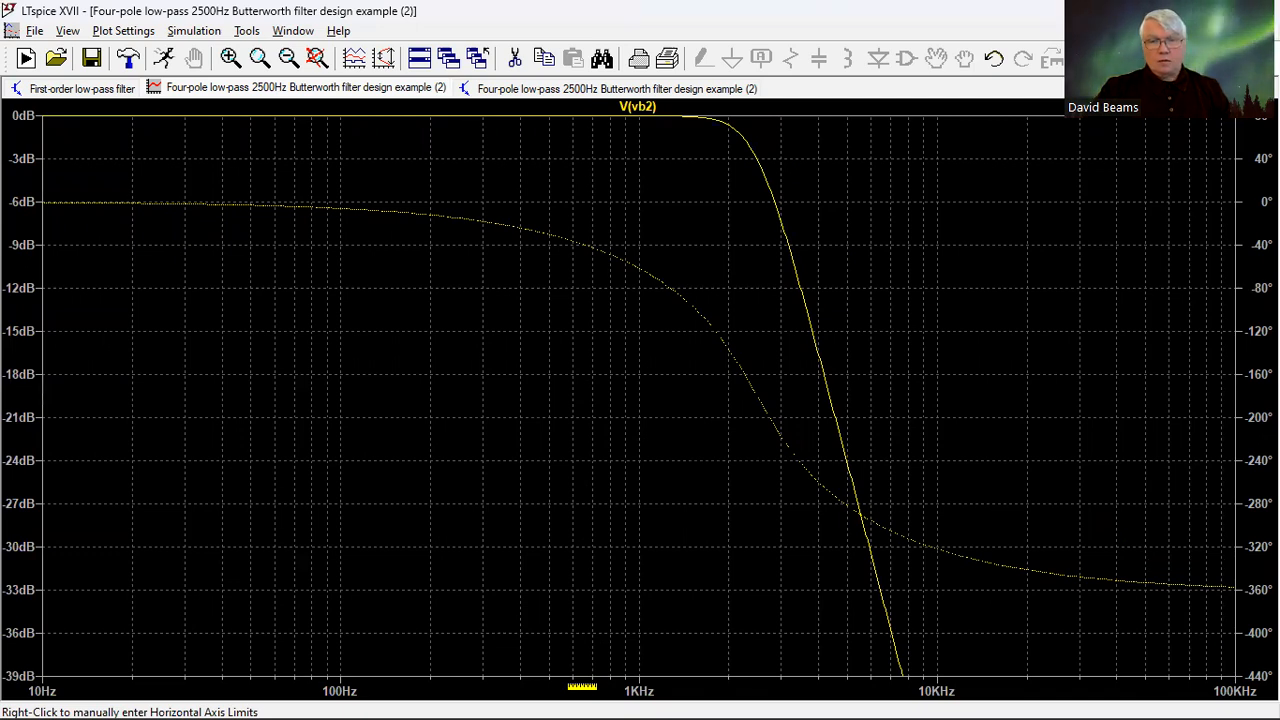
Set the standard-value plot's frequency axis limits to 100 Hz and 10 kHz.
right_click(582, 686)
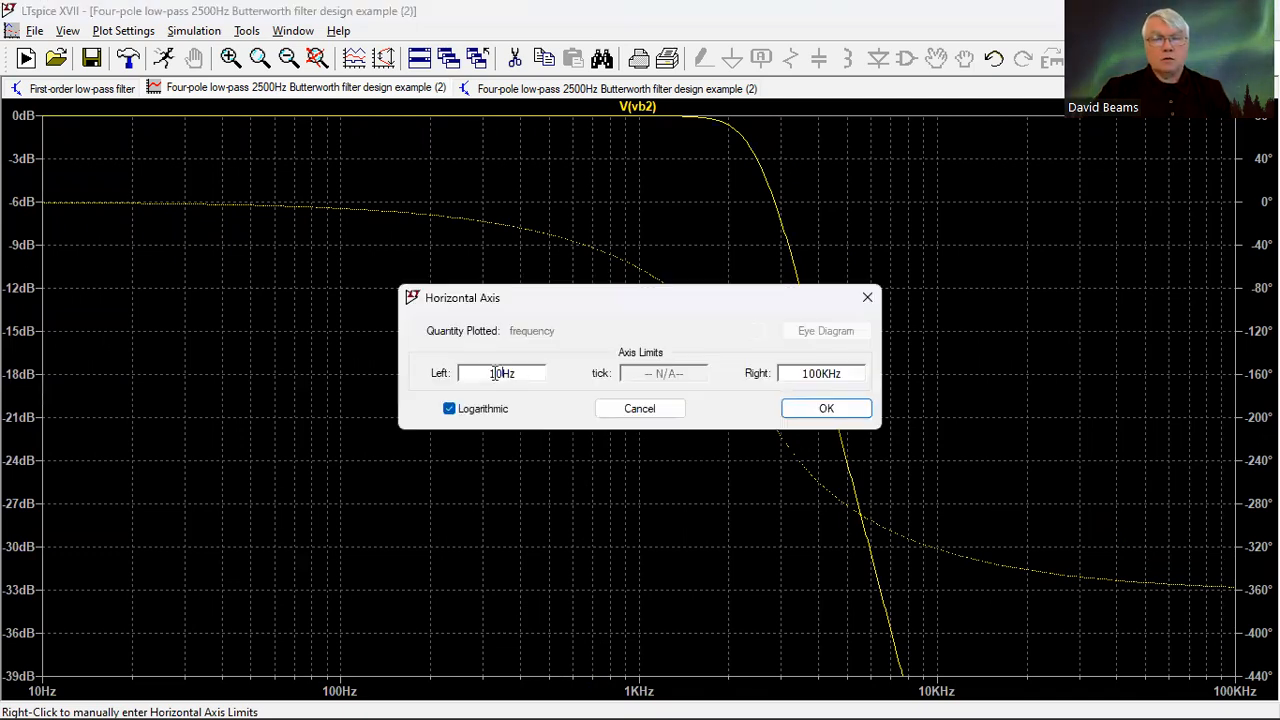
type("0")
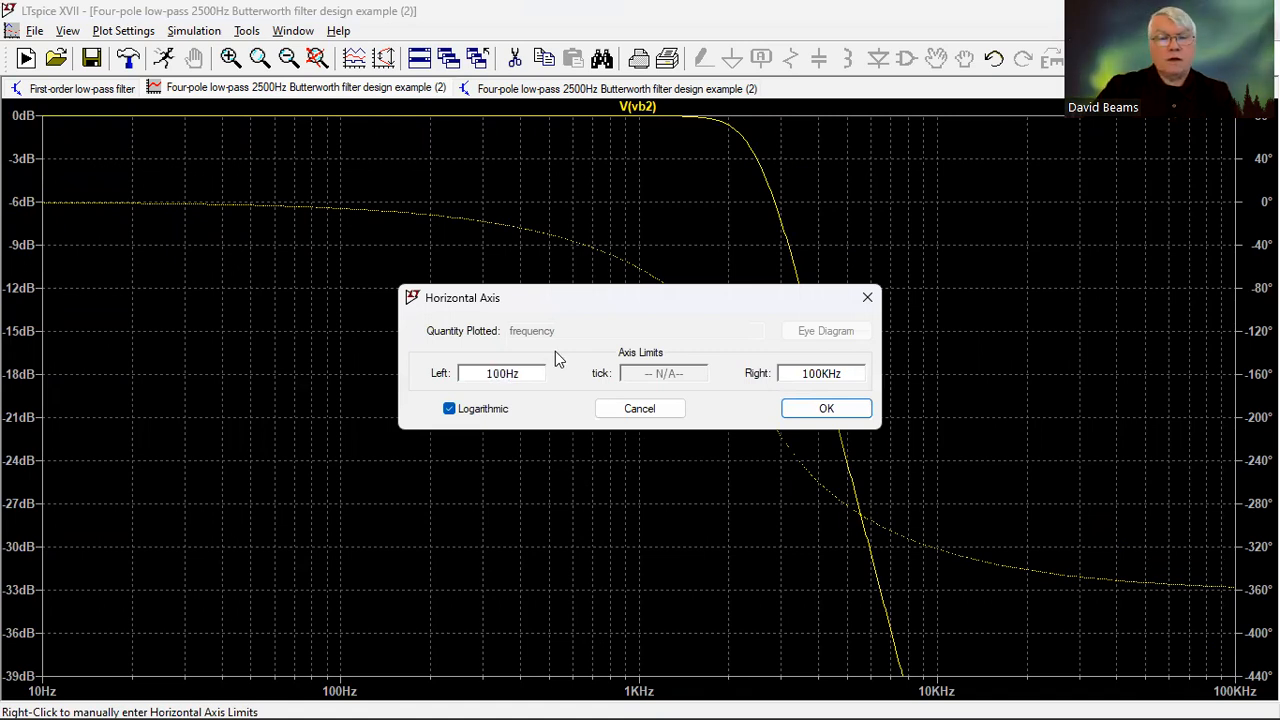
left_click(826, 372)
key("BackSpace")
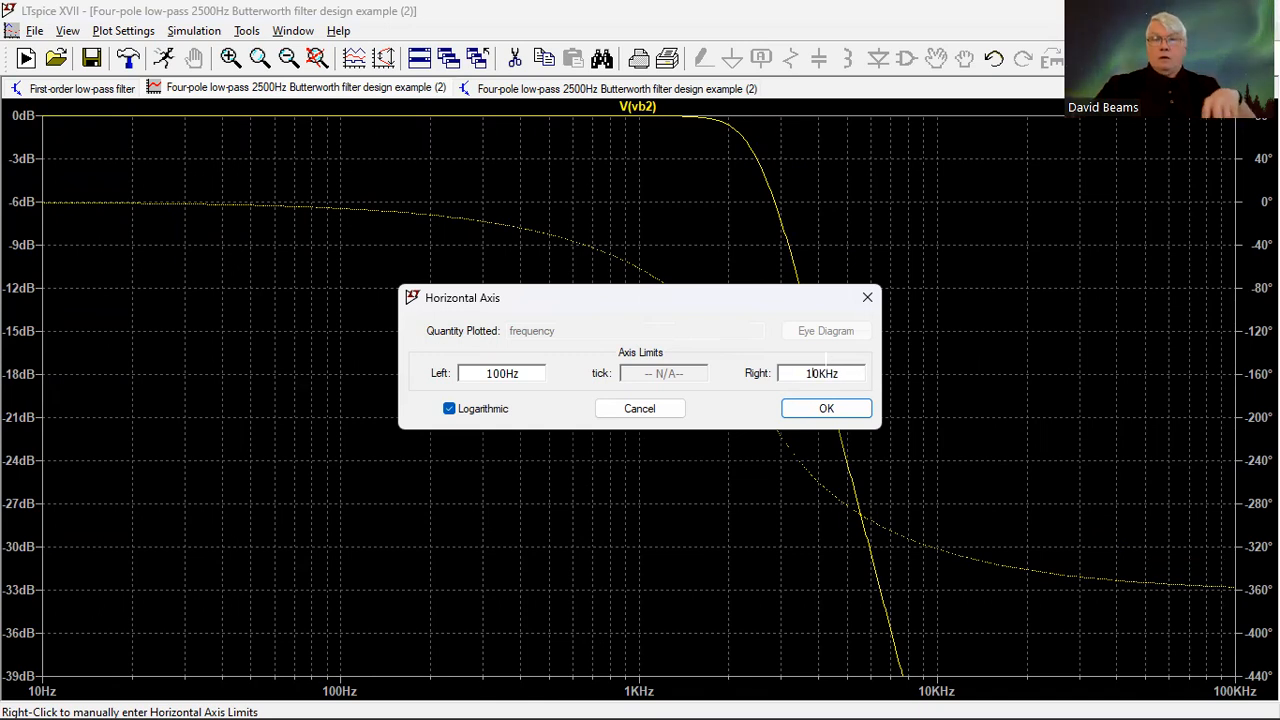
left_click(826, 408)
Check the standard-value filter's cutoff with a cursor at the -3 dB point of V(vb2), and switch to the slide presentation.
left_click(637, 107)
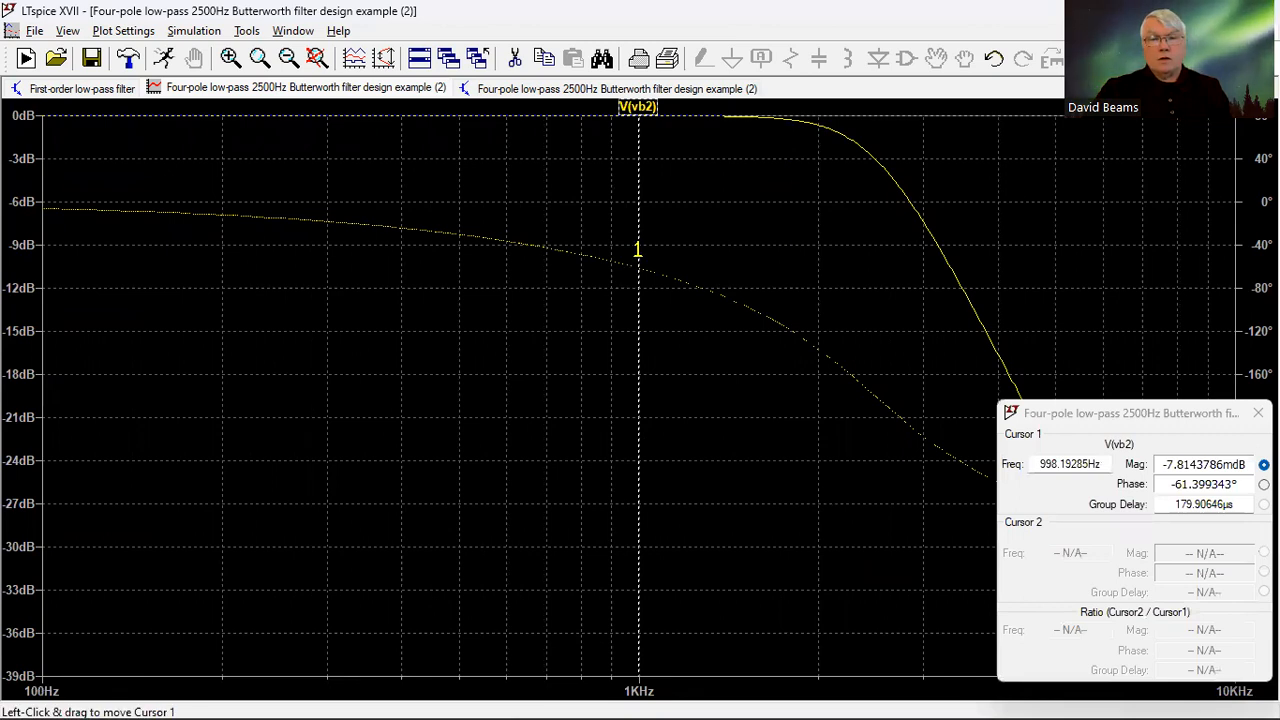
mouse_move(639, 231)
left_mouse_down()
mouse_move(823, 246)
mouse_move(849, 334)
mouse_move(869, 334)
mouse_move(875, 257)
left_mouse_up()
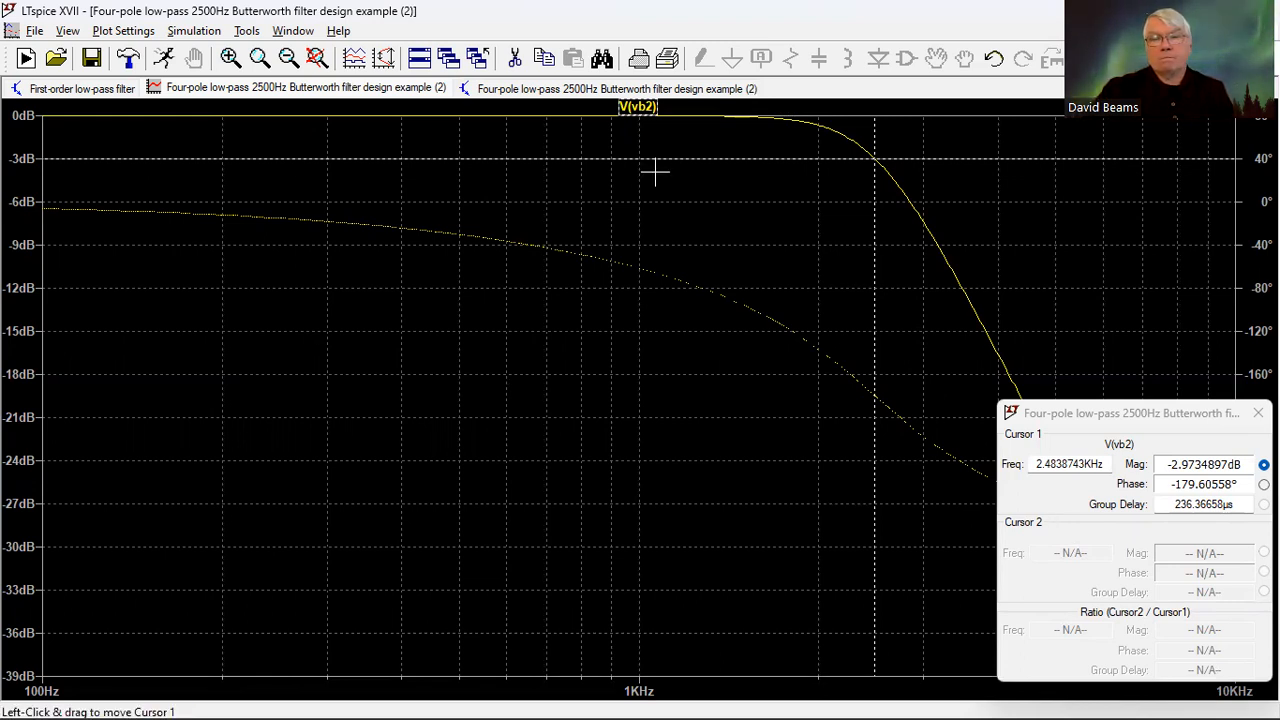
key("alt+Tab")
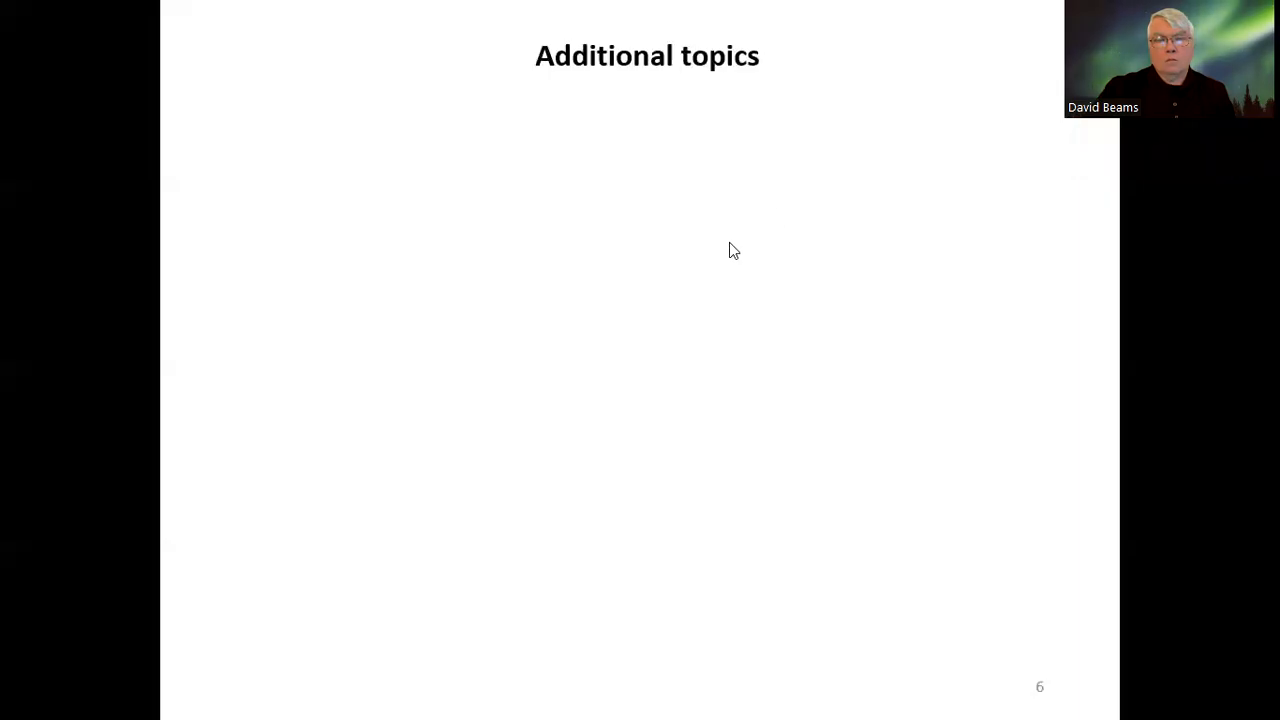